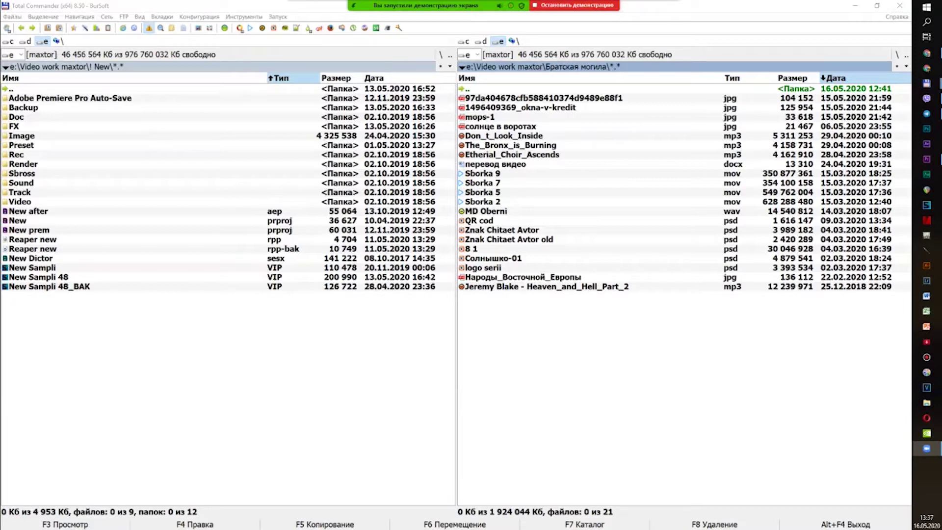
# - Import all files from the Братская могила folder into the Premiere Pro project Untitled
pyautogui.click(544, 98)
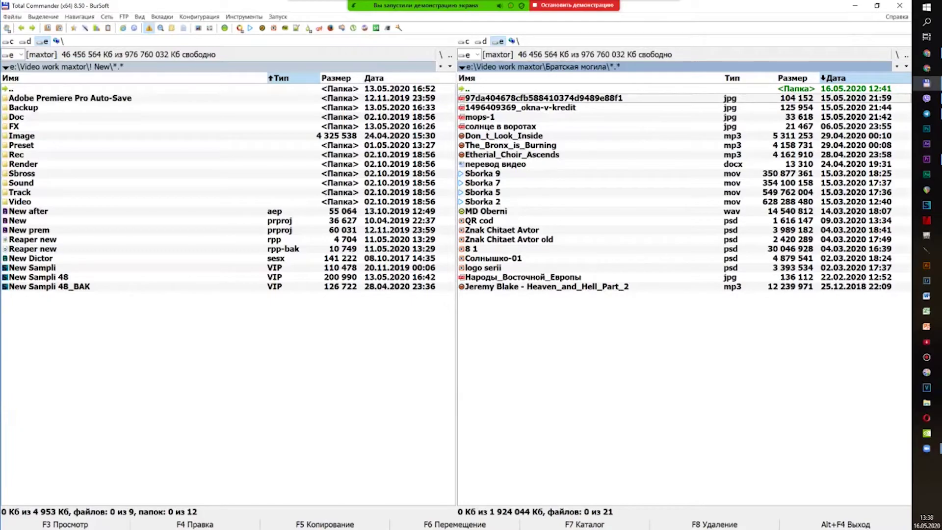
pyautogui.hotkey('ctrl', 'a')
pyautogui.hotkey('alt', 'Tab')
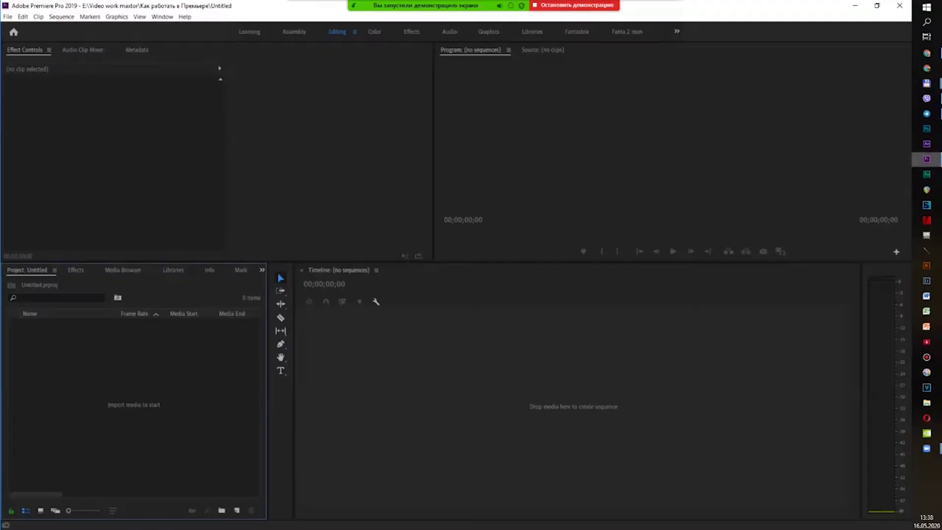
pyautogui.hotkey('ctrl', 'v')
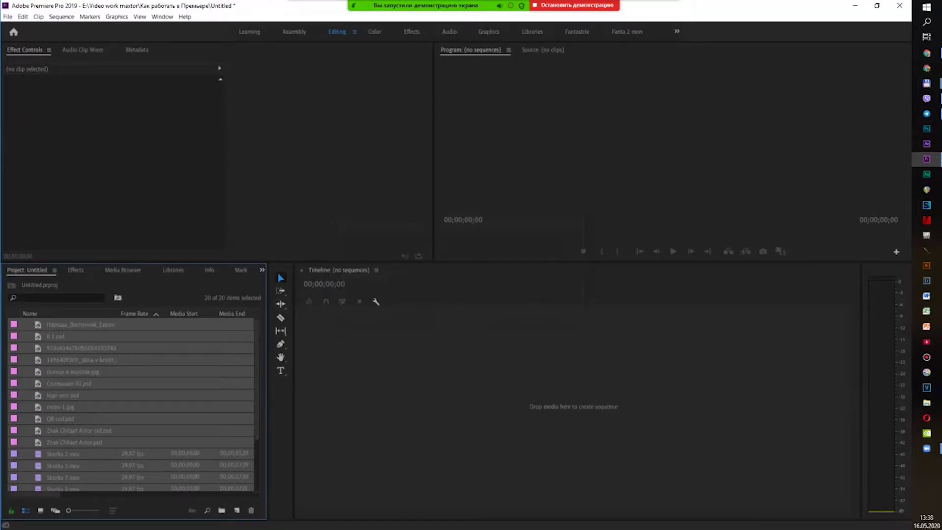
pyautogui.scroll(-2, 133, 402)
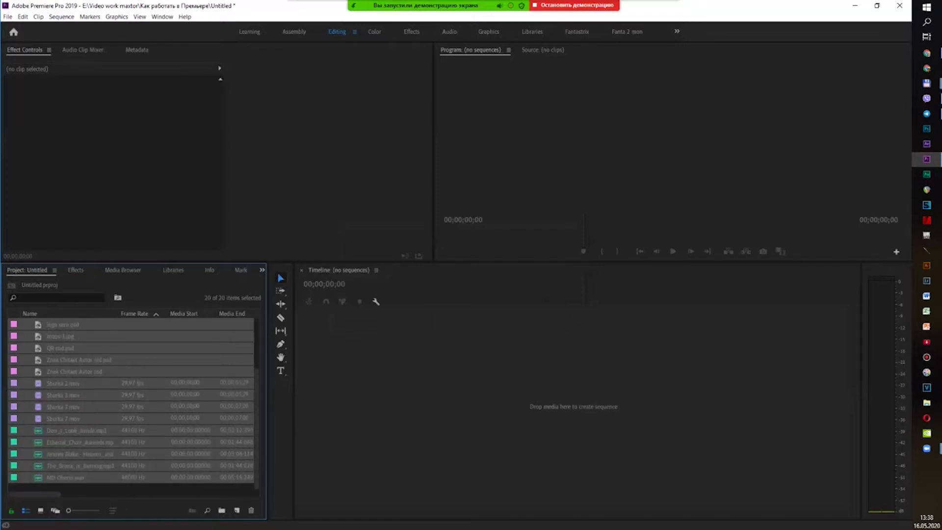
# - Switch the project media list to freeform view and from there to icon view
pyautogui.click(55, 511)
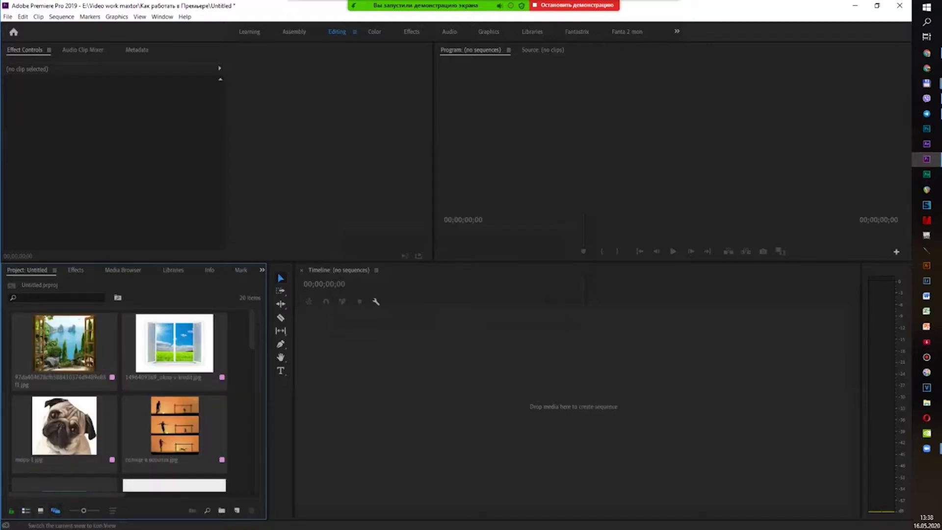
pyautogui.click(40, 510)
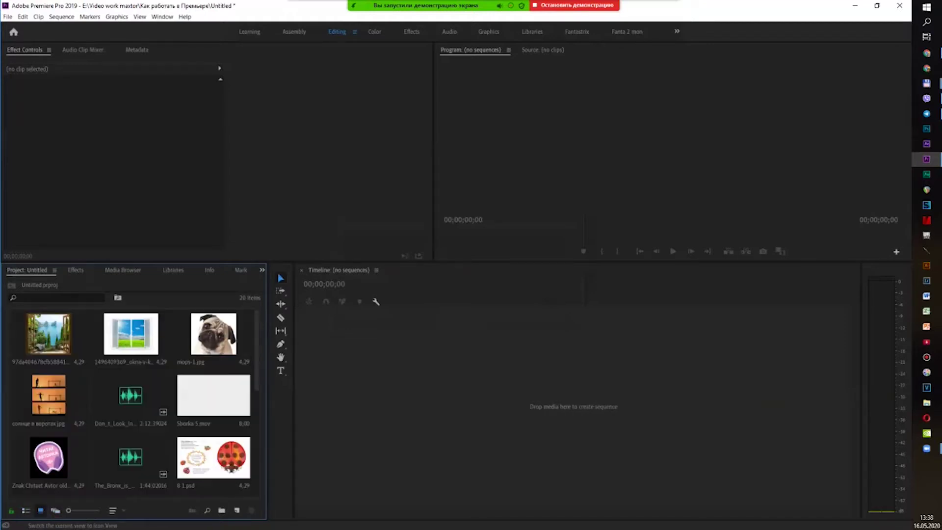
pyautogui.moveTo(68, 510)
pyautogui.mouseDown()
pyautogui.moveTo(100, 511)
pyautogui.moveTo(68, 511)
pyautogui.mouseUp()
# - Sort the project's media thumbnails by Name, then re-sort them by Media Type and look through the items
pyautogui.click(112, 510)
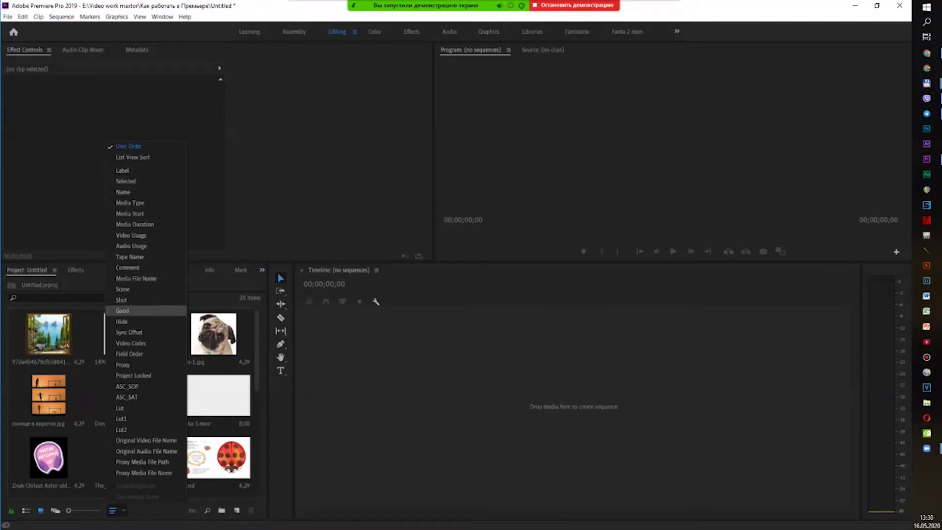
pyautogui.click(123, 192)
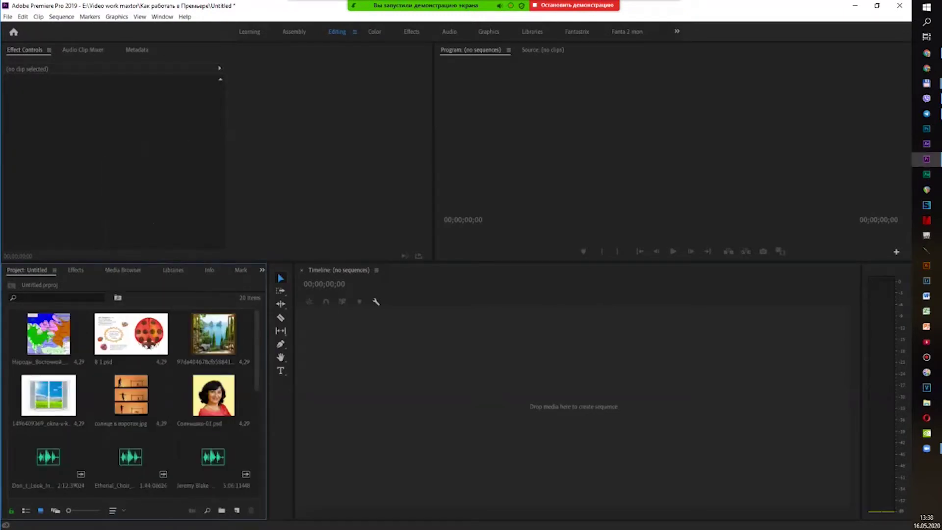
pyautogui.click(112, 511)
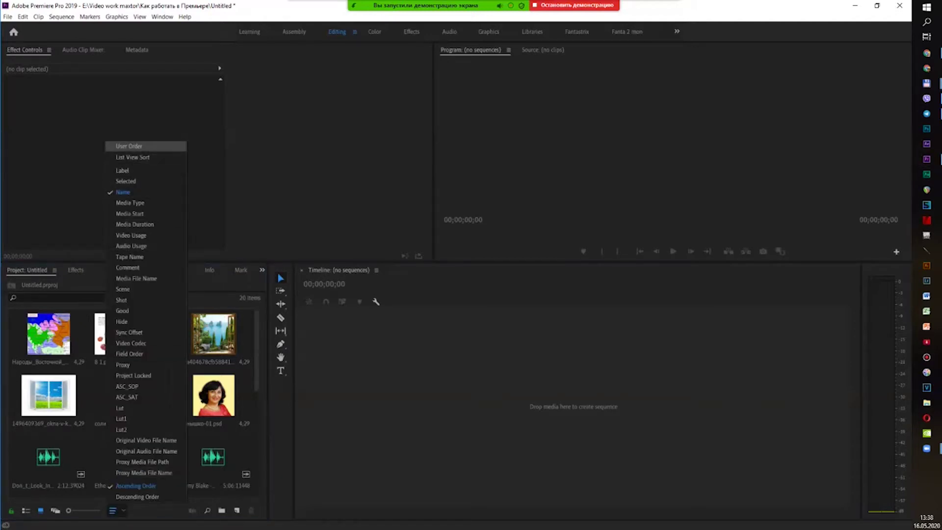
pyautogui.click(130, 203)
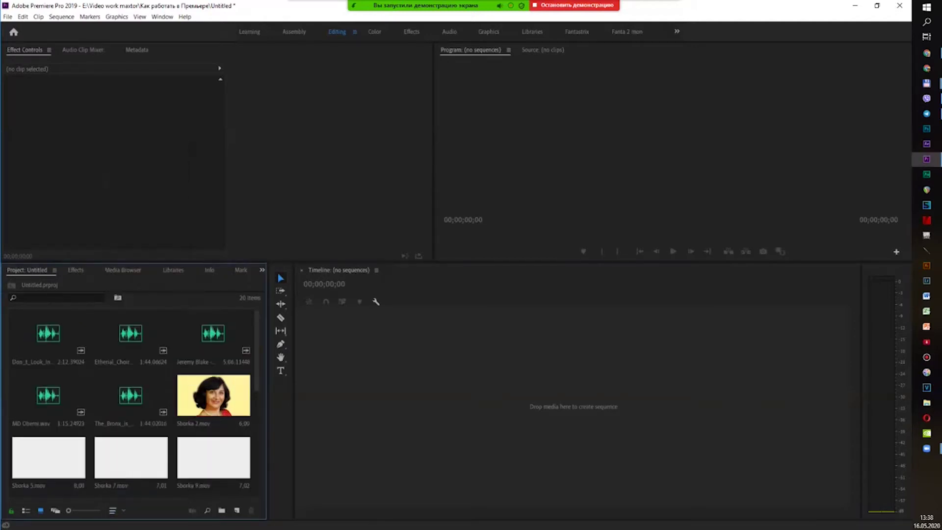
pyautogui.scroll(-2, 131, 400)
pyautogui.scroll(-2, 131, 400)
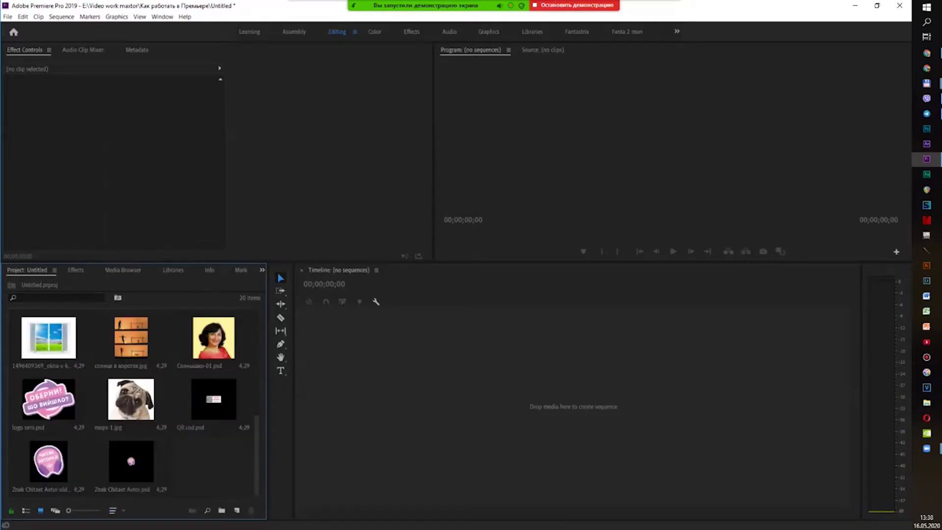
pyautogui.scroll(3, 131, 400)
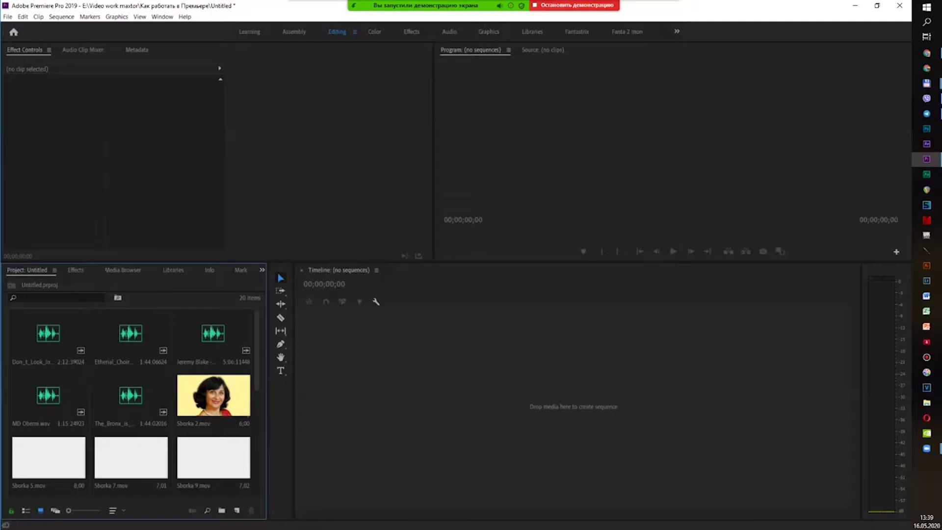
# - Switch to Total Commander, showing the ! New template folder and the project folder Как работать в Премьере
pyautogui.hotkey('alt', 'Tab')
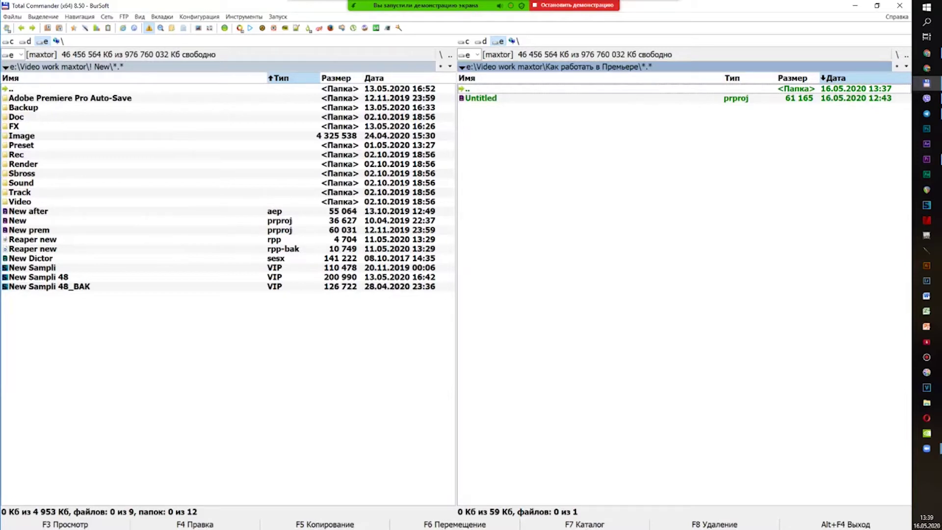
pyautogui.click(22, 201)
pyautogui.keyDown('ctrl'); pyautogui.click(22, 183); pyautogui.keyUp('ctrl')
pyautogui.keyDown('ctrl'); pyautogui.click(22, 173); pyautogui.keyUp('ctrl')
pyautogui.keyDown('ctrl'); pyautogui.click(22, 164); pyautogui.keyUp('ctrl')
pyautogui.keyDown('ctrl'); pyautogui.click(22, 117); pyautogui.keyUp('ctrl')
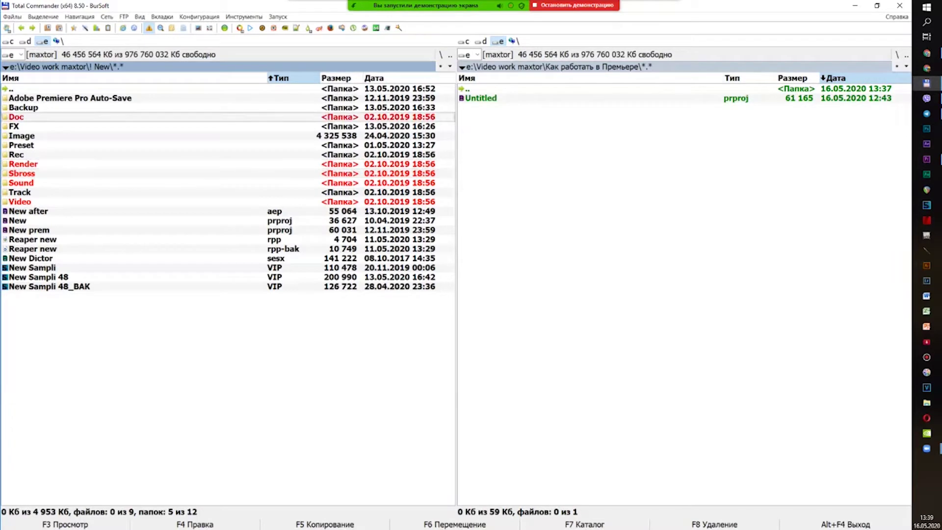
pyautogui.keyDown('ctrl'); pyautogui.click(22, 136); pyautogui.keyUp('ctrl')
pyautogui.press('Return')
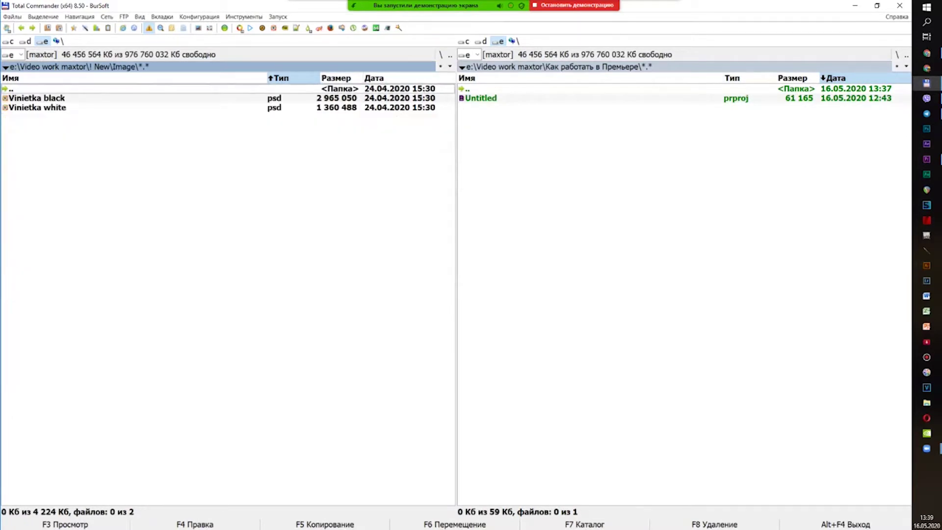
pyautogui.press('BackSpace')
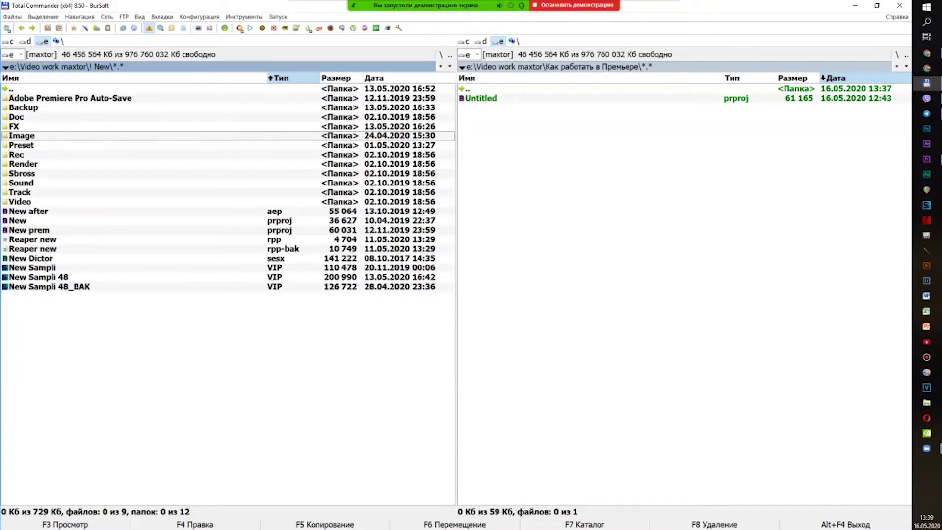
# - Copy the Doc, Image, Render, Sbross, Sound and Video folders from ! New into Как работать в Премьере
pyautogui.keyDown('ctrl'); pyautogui.click(16, 118); pyautogui.keyUp('ctrl')
pyautogui.keyDown('ctrl'); pyautogui.click(22, 136); pyautogui.keyUp('ctrl')
pyautogui.keyDown('ctrl'); pyautogui.click(23, 165); pyautogui.keyUp('ctrl')
pyautogui.keyDown('ctrl'); pyautogui.click(22, 174); pyautogui.keyUp('ctrl')
pyautogui.keyDown('ctrl'); pyautogui.click(21, 183); pyautogui.keyUp('ctrl')
pyautogui.keyDown('ctrl'); pyautogui.click(20, 202); pyautogui.keyUp('ctrl')
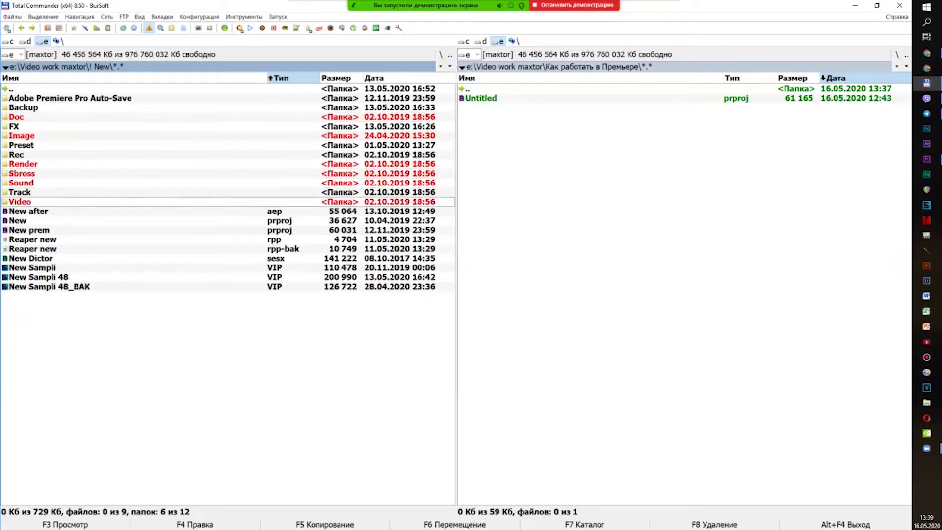
pyautogui.press('Up')
pyautogui.press('Up')
pyautogui.press('F5')
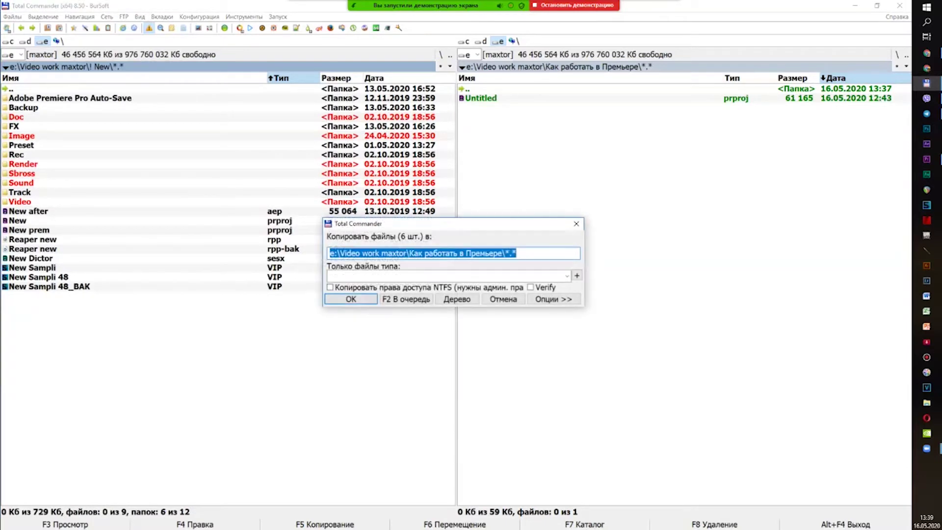
pyautogui.press('Return')
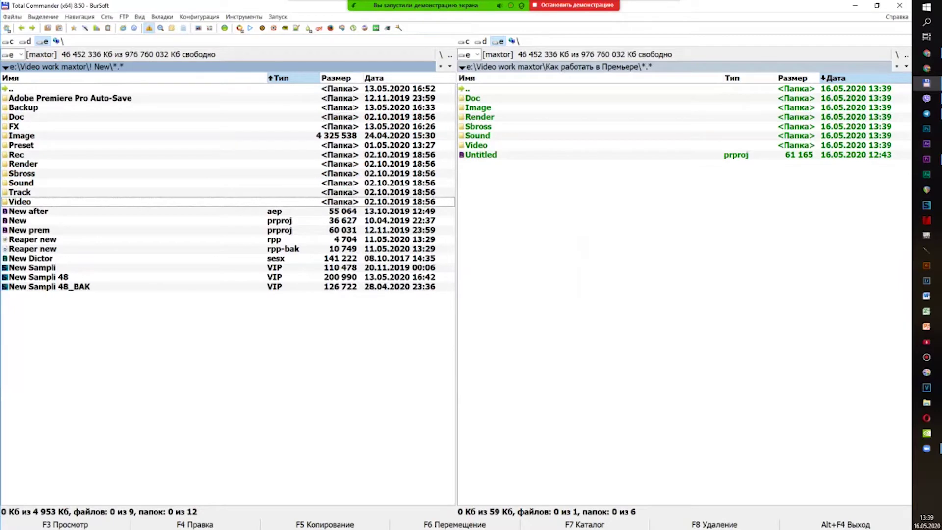
# - Open the Братская могила folder and copy перевод видео.docx into the project's Doc folder
pyautogui.press('BackSpace')
pyautogui.press('Down')
pyautogui.press('Return')
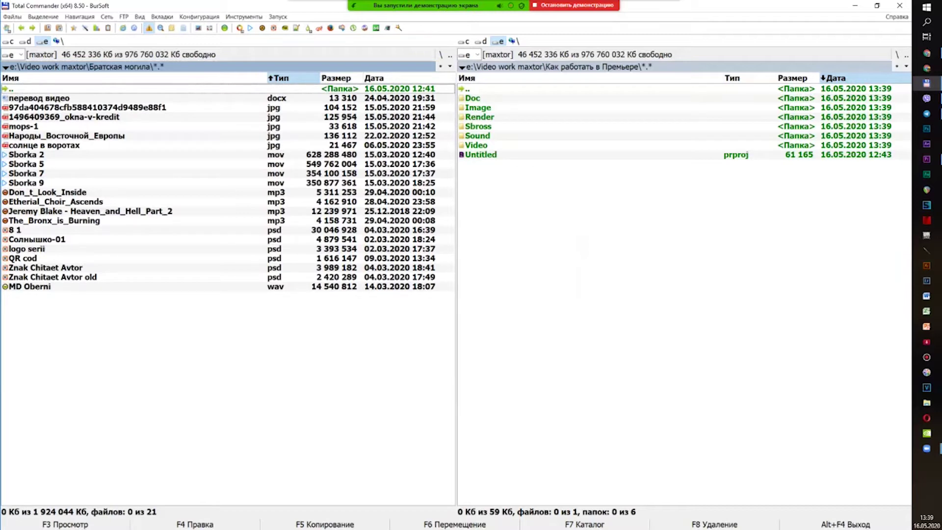
pyautogui.moveTo(49, 98); pyautogui.dragTo(486, 98)
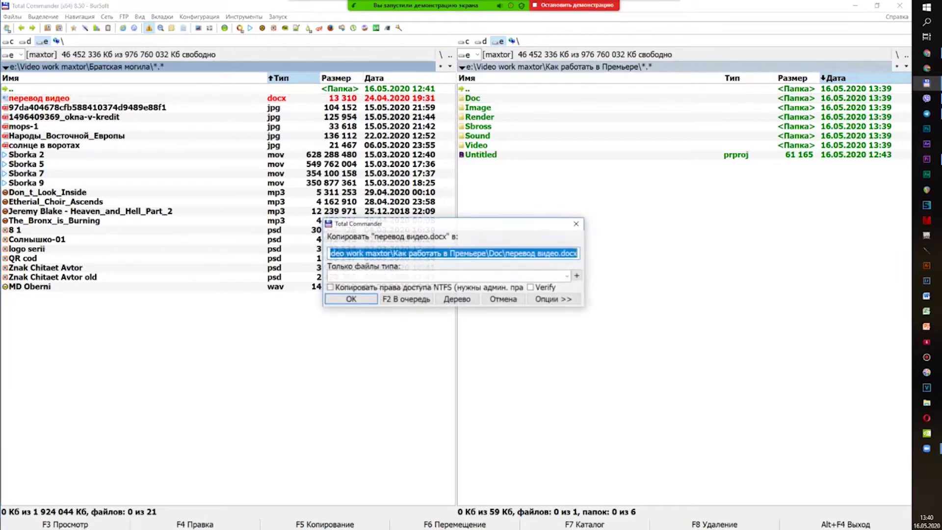
pyautogui.press('Return')
# - Copy the five JPG files from Братская могила into the project's Image folder
pyautogui.click(58, 107)
pyautogui.keyDown('shift'); pyautogui.click(54, 145); pyautogui.keyUp('shift')
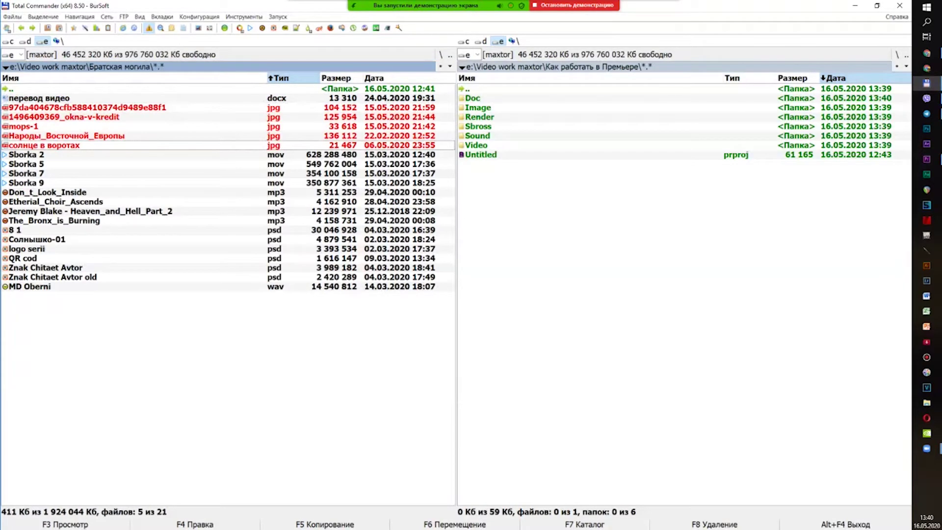
pyautogui.moveTo(54, 145); pyautogui.dragTo(478, 108)
pyautogui.click(351, 299)
pyautogui.press('Return')
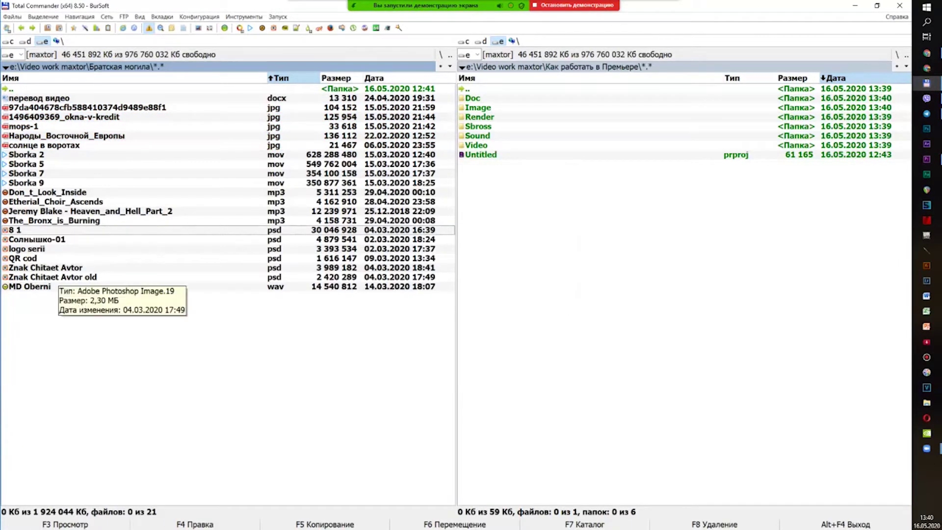
# - Copy the six PSD files, from 8 1 to Znak Chitaet Avtor old, into the project's Image folder
pyautogui.hotkey('shift', 'Down')
pyautogui.hotkey('shift', 'Down')
pyautogui.hotkey('shift', 'Down')
pyautogui.hotkey('shift', 'Down')
pyautogui.hotkey('shift', 'Down')
pyautogui.moveTo(54, 240); pyautogui.dragTo(480, 107)
pyautogui.press('Return')
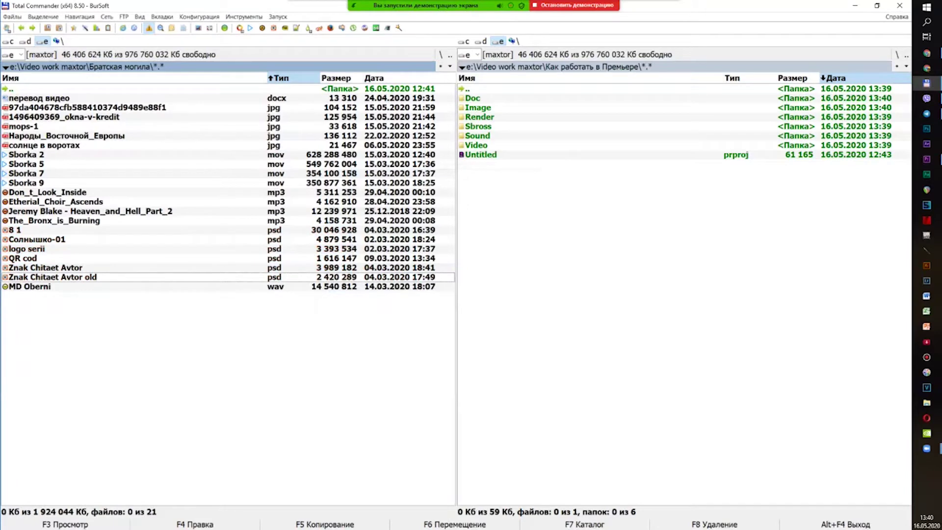
# - Copy the MOV files Sborka 2, Sborka 5, Sborka 7 and Sborka 9 into the project's Video folder
pyautogui.click(26, 155)
pyautogui.keyDown('shift'); pyautogui.click(29, 183); pyautogui.keyUp('shift')
pyautogui.moveTo(29, 173); pyautogui.dragTo(477, 146)
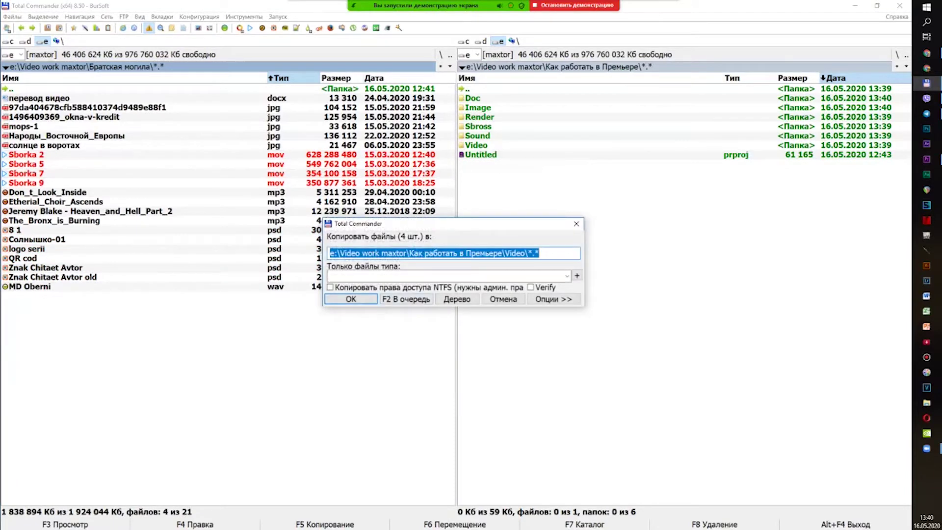
pyautogui.click(353, 298)
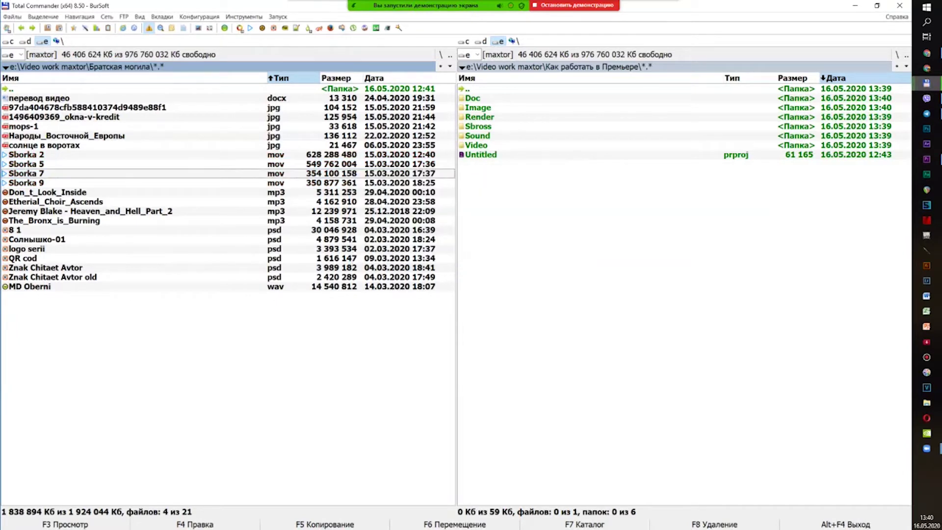
# - Copy the four MP3 files and MD Oberni.wav into the project's Sound folder
pyautogui.press('Down')
pyautogui.press('Down')
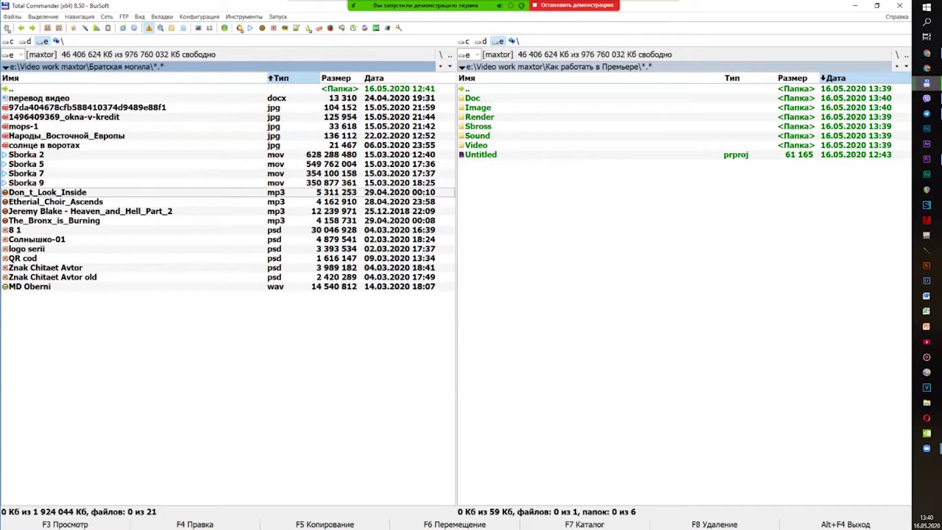
pyautogui.keyDown('shift'); pyautogui.click(55, 221); pyautogui.keyUp('shift')
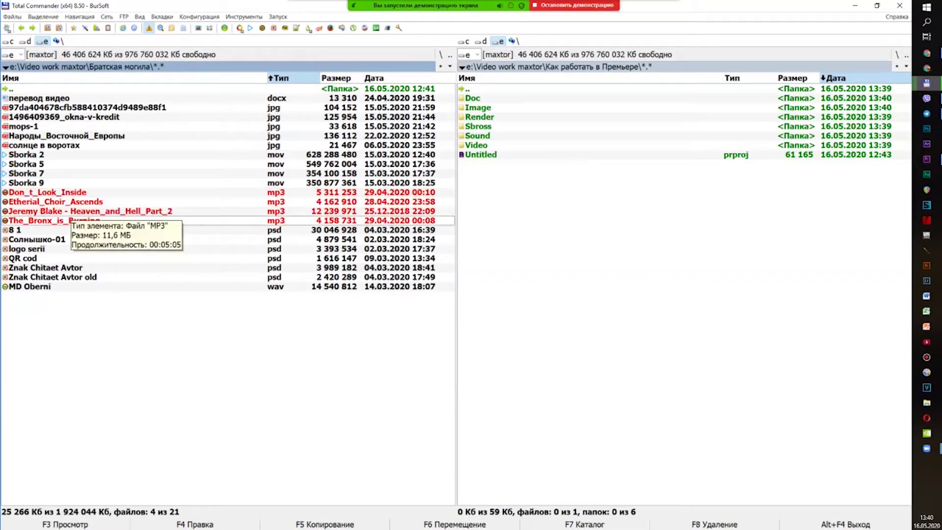
pyautogui.keyDown('ctrl'); pyautogui.click(45, 286); pyautogui.keyUp('ctrl')
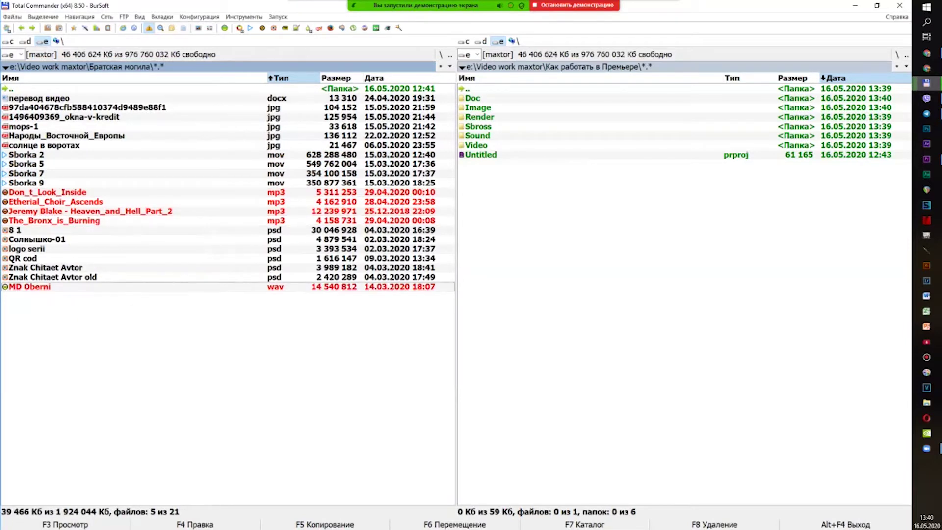
pyautogui.click(91, 212)
pyautogui.moveTo(90, 211); pyautogui.dragTo(478, 136)
pyautogui.click(350, 299)
pyautogui.press('Return')
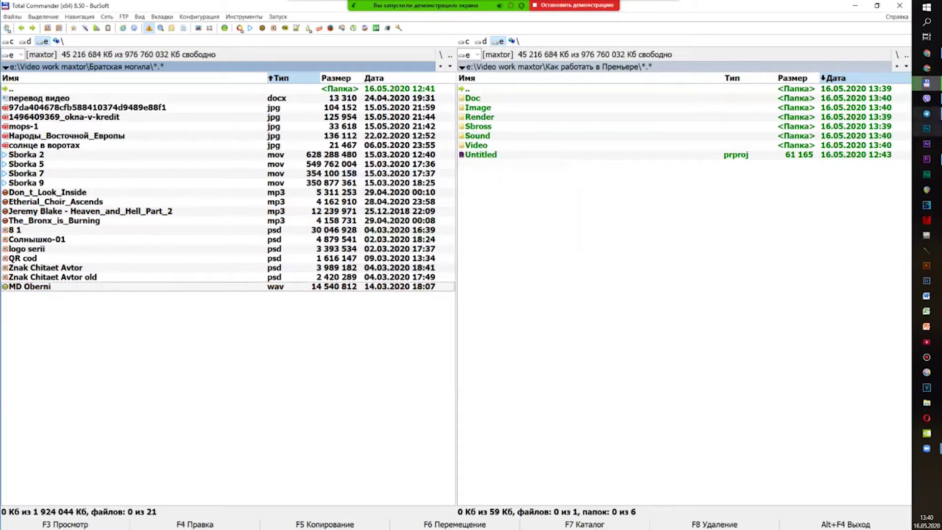
# - Switch to Premiere Pro and enlarge the project media area in both height and width
pyautogui.click(926, 159)
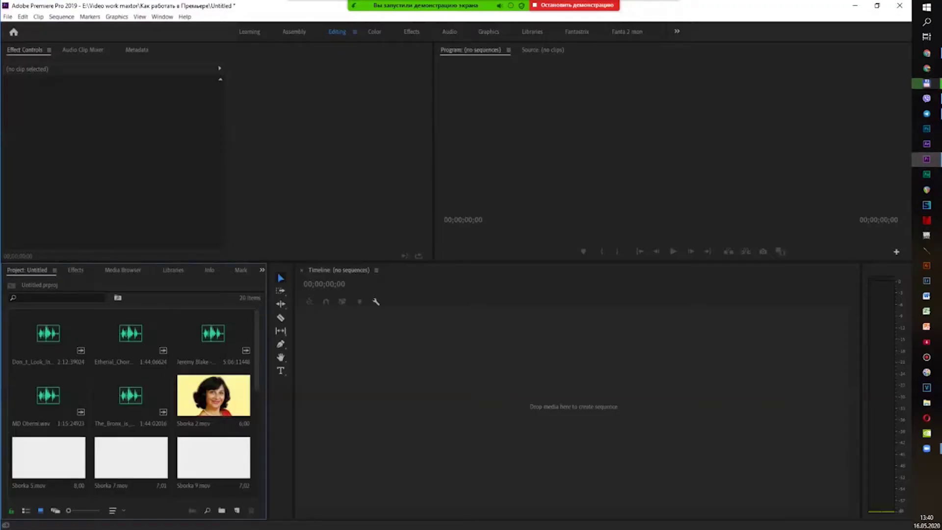
pyautogui.moveTo(278, 263); pyautogui.dragTo(278, 167)
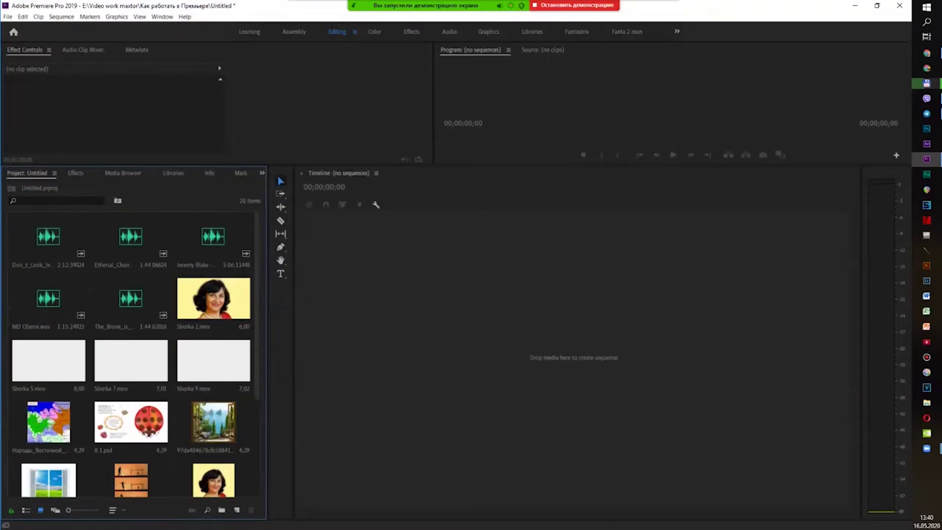
pyautogui.moveTo(267, 314); pyautogui.dragTo(373, 314)
# - Delete all imported media items from the project
pyautogui.hotkey('ctrl', 'a')
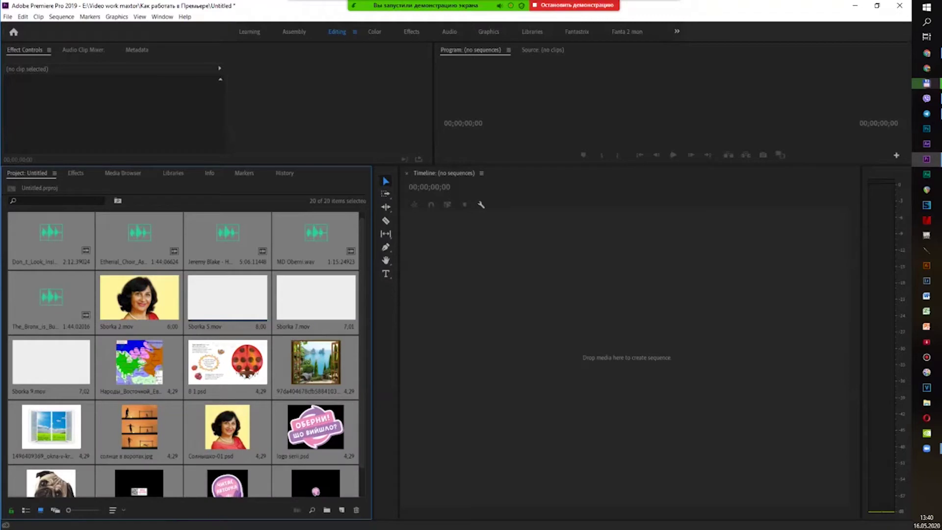
pyautogui.press('Delete')
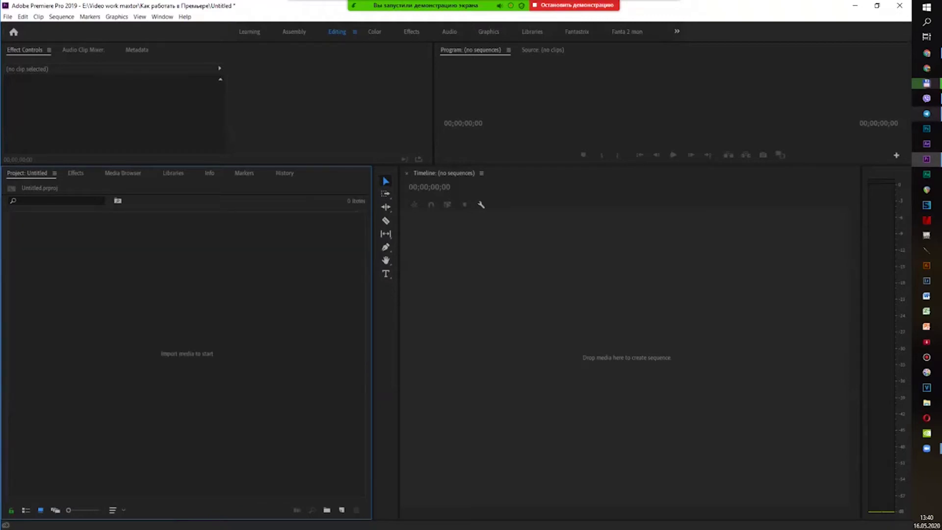
# - Switch to Total Commander and import the project's Image and Sound folders together into the Premiere Pro project
pyautogui.click(926, 83)
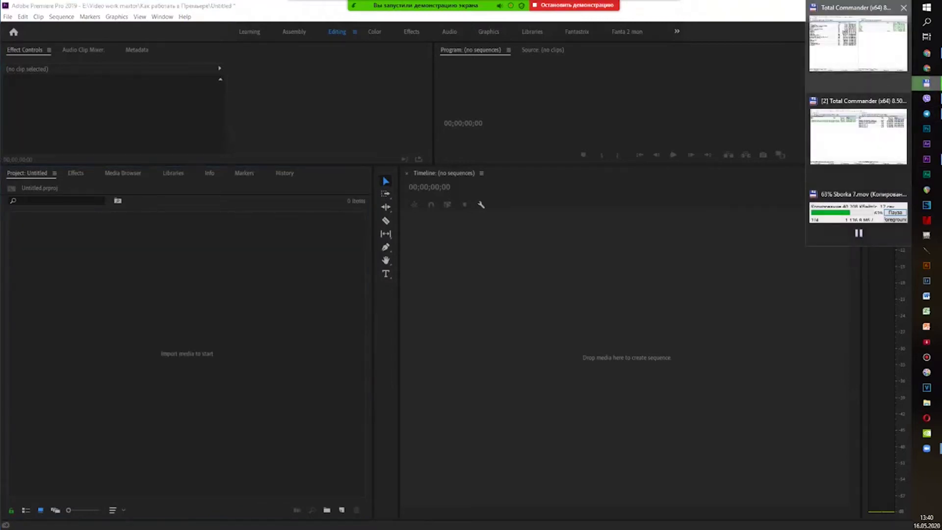
pyautogui.click(858, 44)
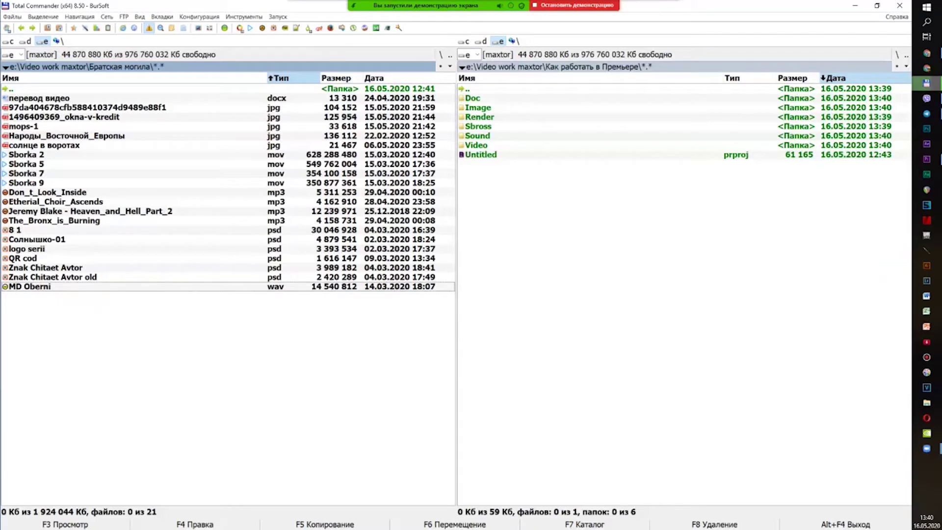
pyautogui.click(926, 83)
pyautogui.moveTo(858, 206)
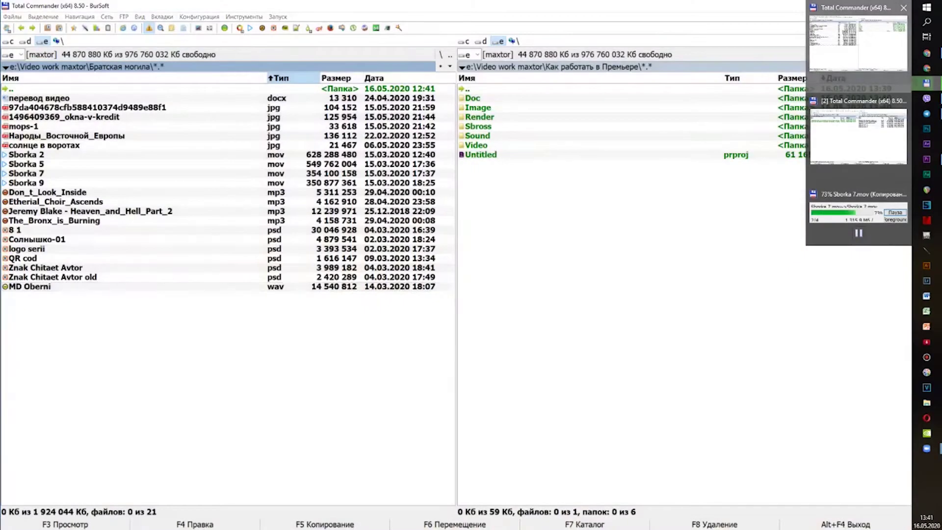
pyautogui.click(858, 44)
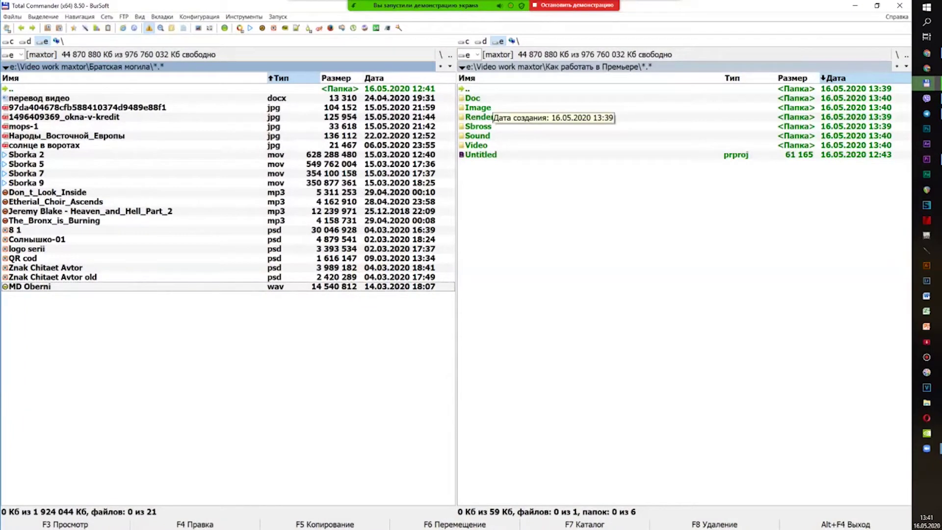
pyautogui.click(488, 107)
pyautogui.keyDown('ctrl'); pyautogui.click(485, 136); pyautogui.keyUp('ctrl')
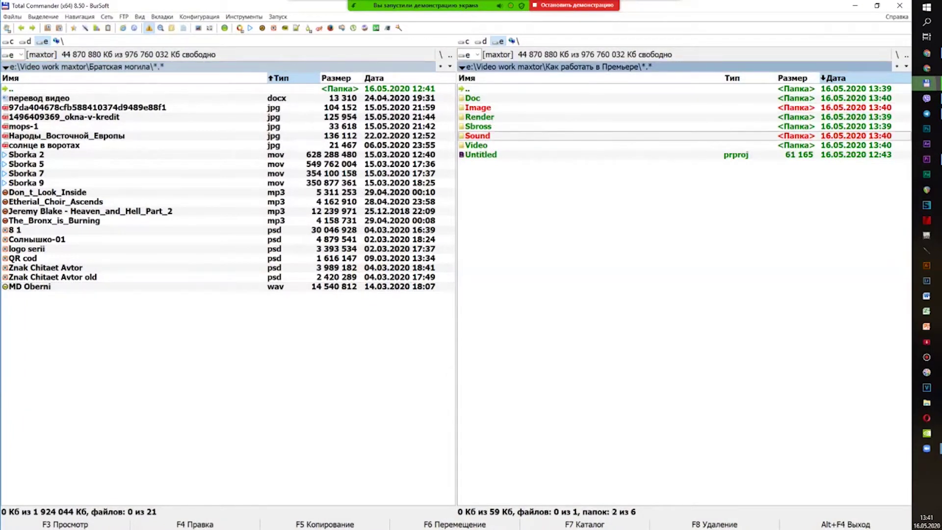
pyautogui.moveTo(485, 136); pyautogui.dragTo(187, 314)
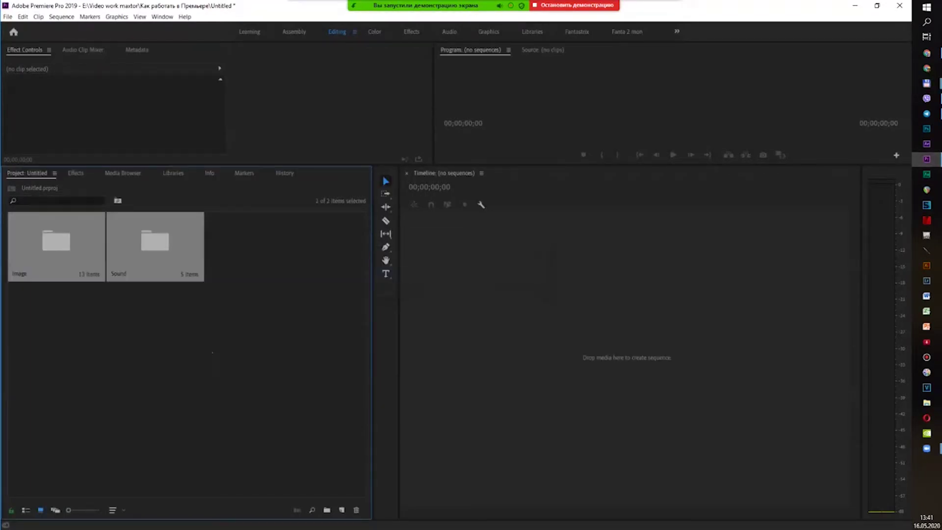
# - Show the project items as a list and inspect the contents of the Image and Sound bins
pyautogui.click(26, 510)
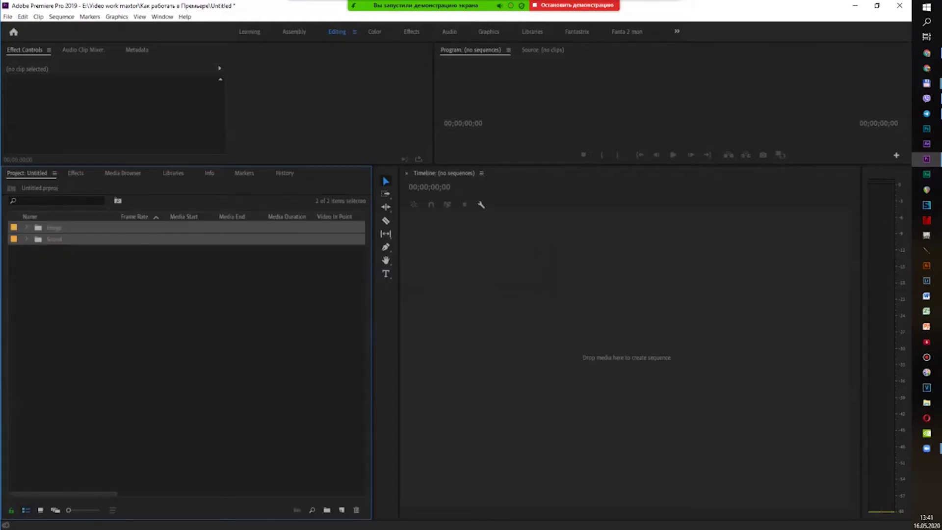
pyautogui.click(26, 228)
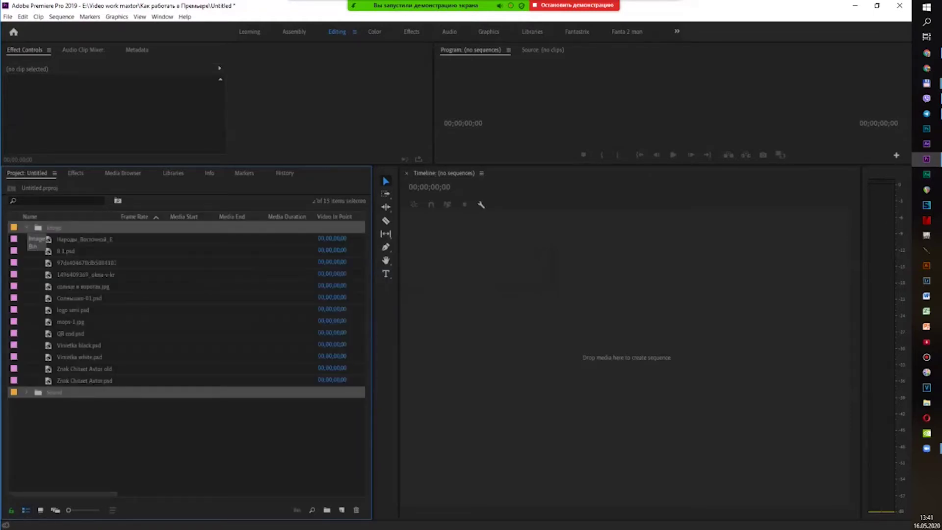
pyautogui.press('Left')
pyautogui.click(26, 239)
pyautogui.click(157, 363)
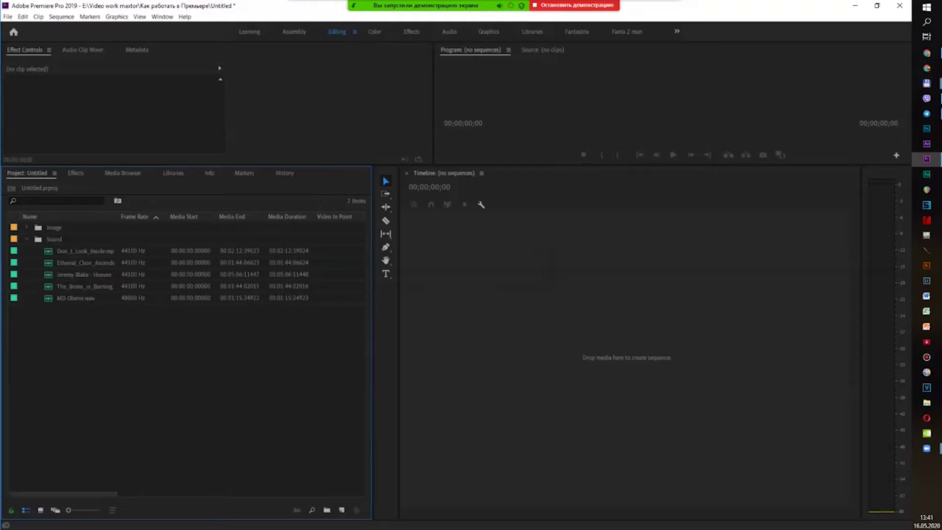
# - Check the clips in the Video folder in Total Commander and import that folder into the Premiere Pro project
pyautogui.moveTo(926, 83)
pyautogui.click(863, 47)
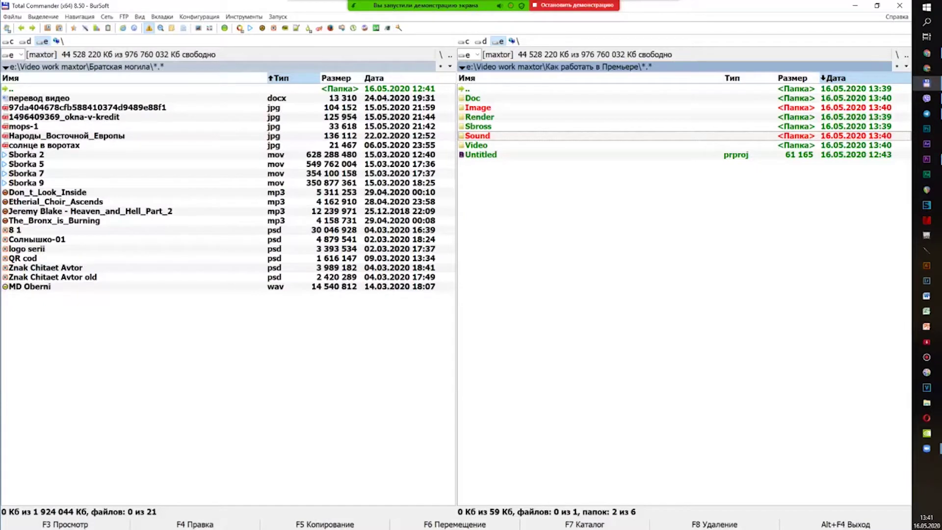
pyautogui.press('Down')
pyautogui.press('Return')
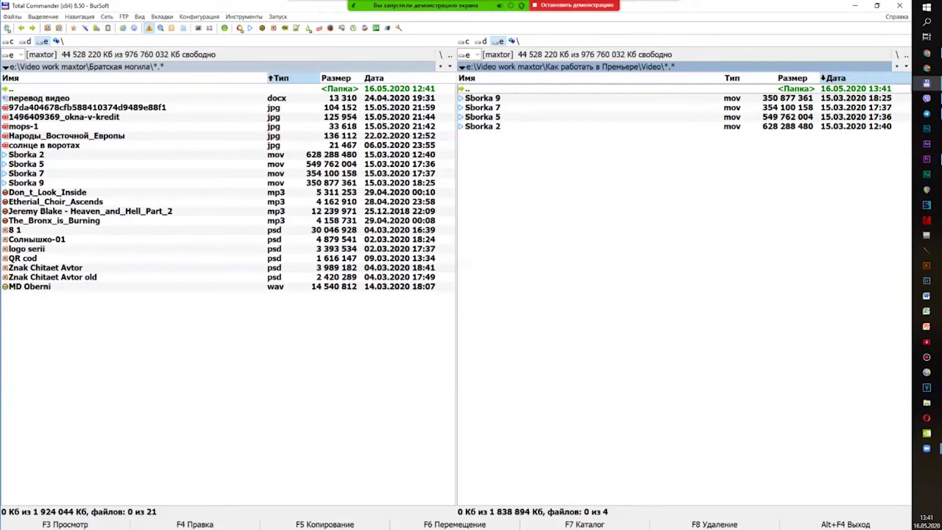
pyautogui.press('Return')
pyautogui.click(927, 159)
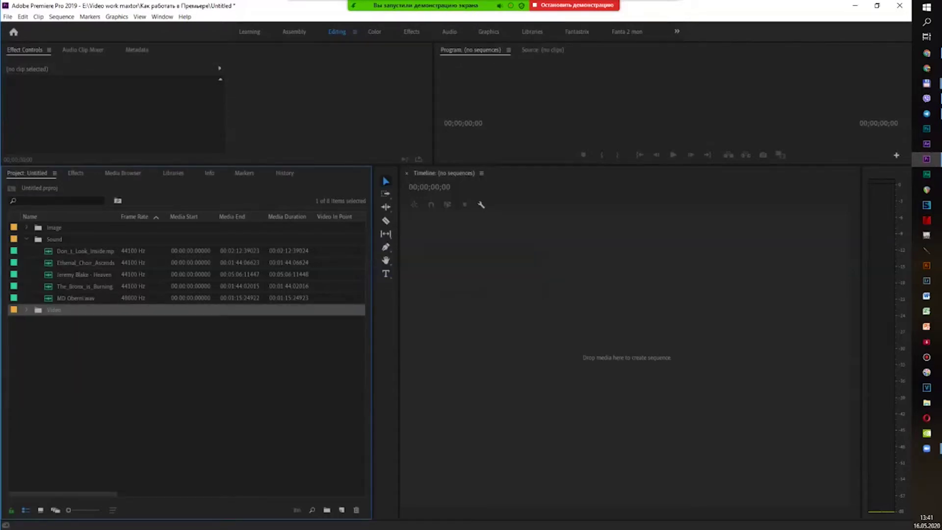
# - Dock the Video bin in the Effect Controls panel group, made taller, and show its clips as thumbnails
pyautogui.click(26, 238)
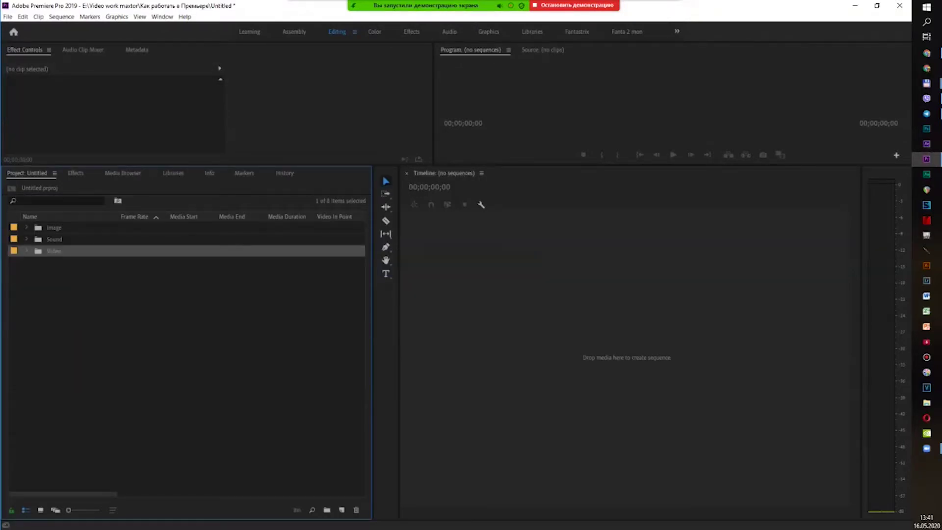
pyautogui.doubleClick(38, 251)
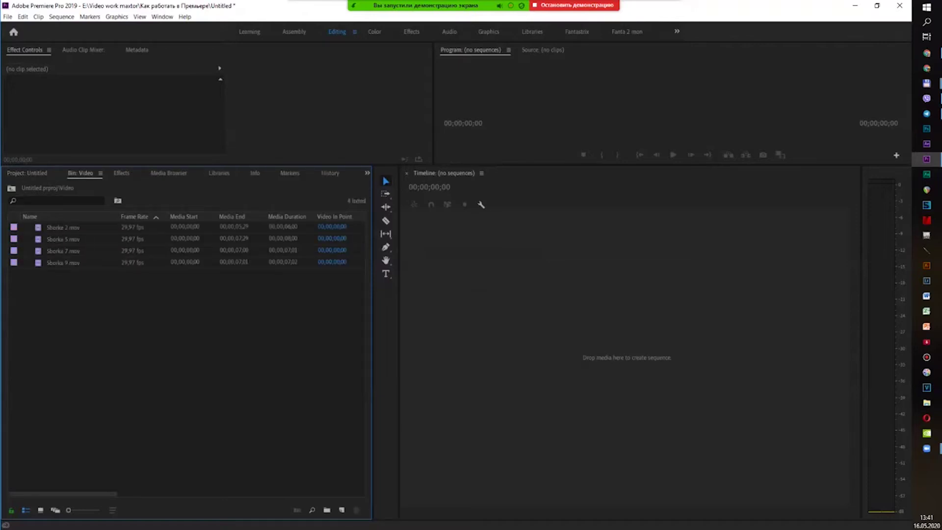
pyautogui.moveTo(80, 172); pyautogui.dragTo(148, 50)
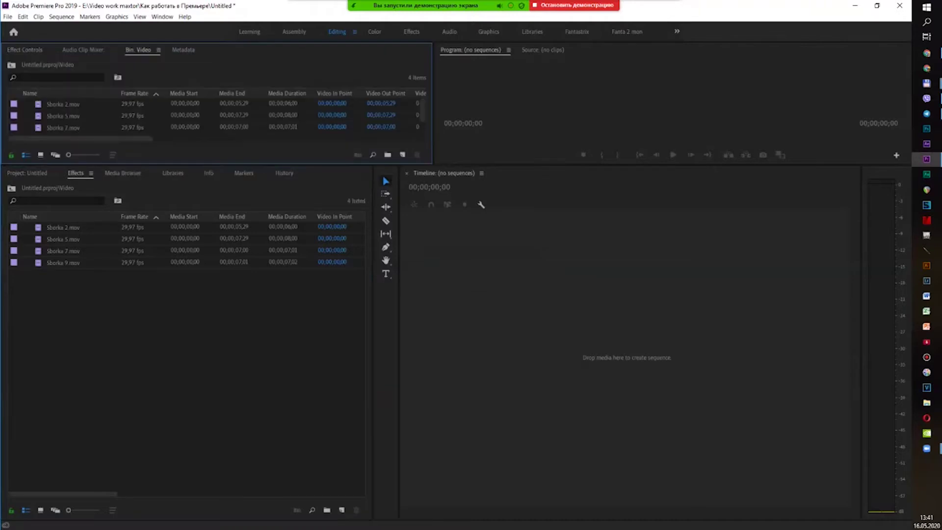
pyautogui.moveTo(221, 164); pyautogui.dragTo(221, 265)
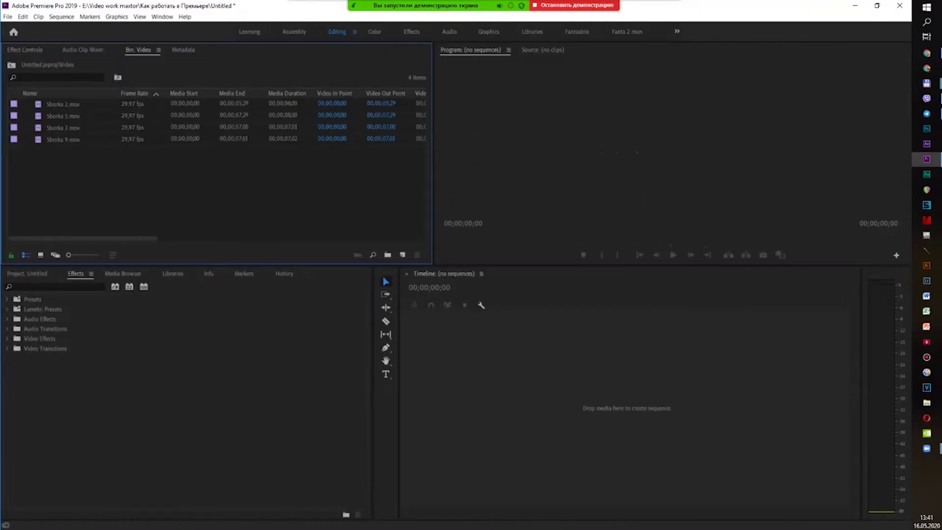
pyautogui.click(27, 274)
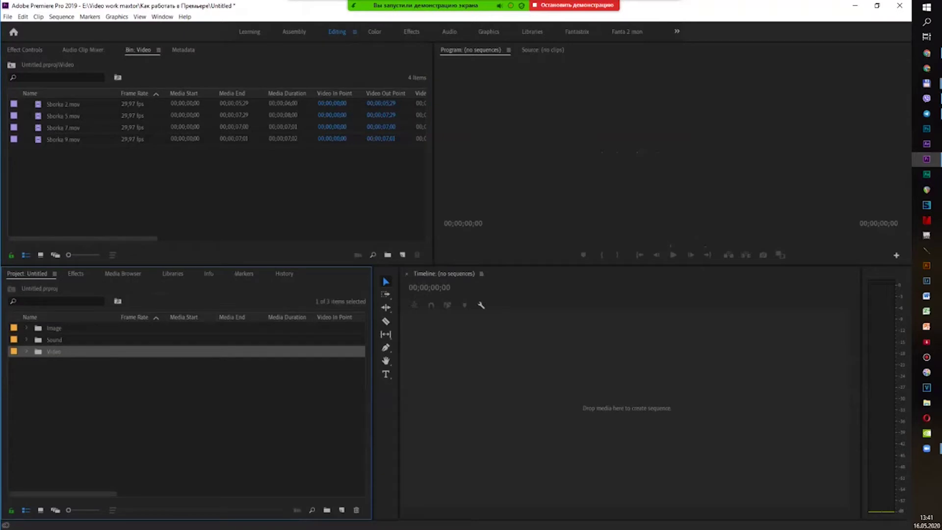
pyautogui.click(40, 255)
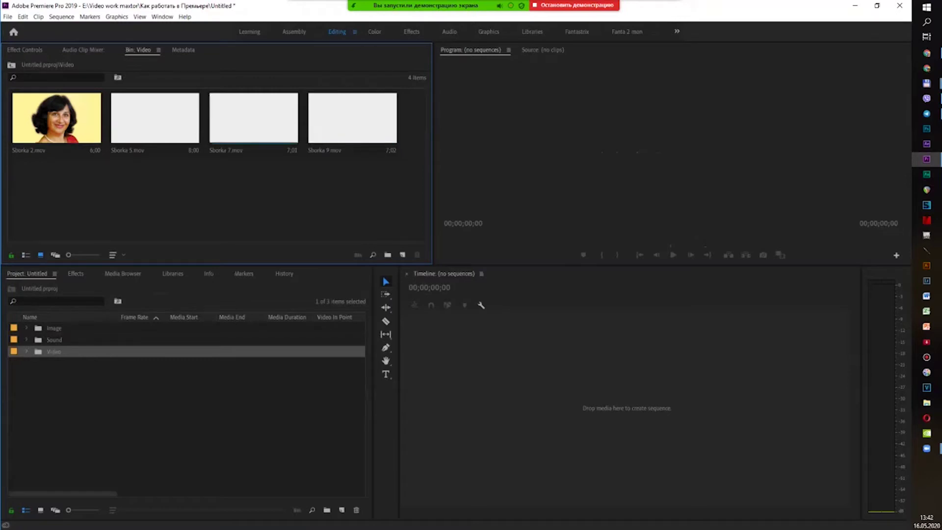
# - Dock the Image bin beside the Video bin, show its images as thumbnails and return to the project's bin list
pyautogui.doubleClick(38, 328)
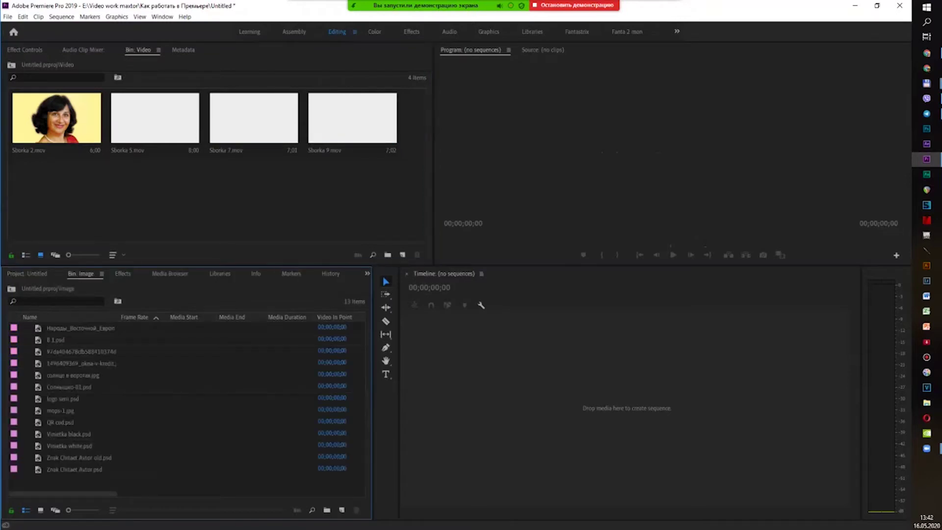
pyautogui.moveTo(81, 273); pyautogui.dragTo(186, 51)
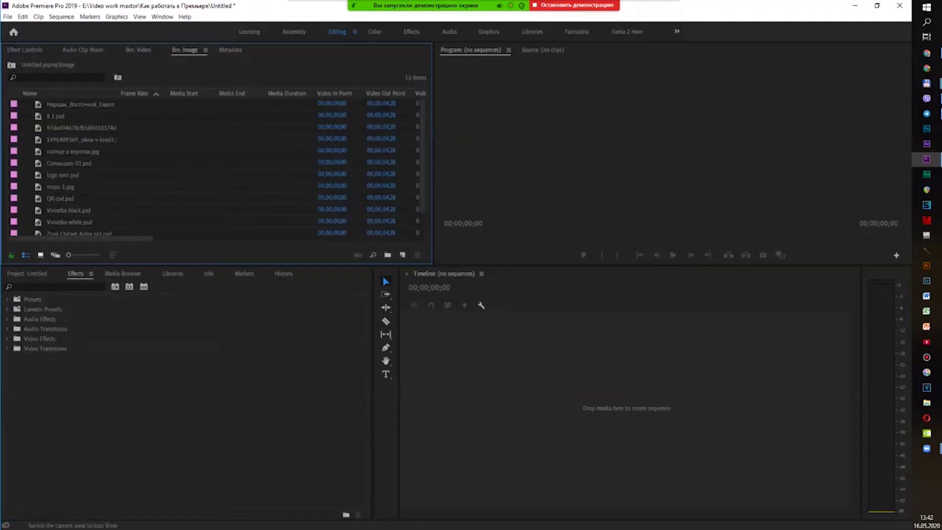
pyautogui.click(40, 254)
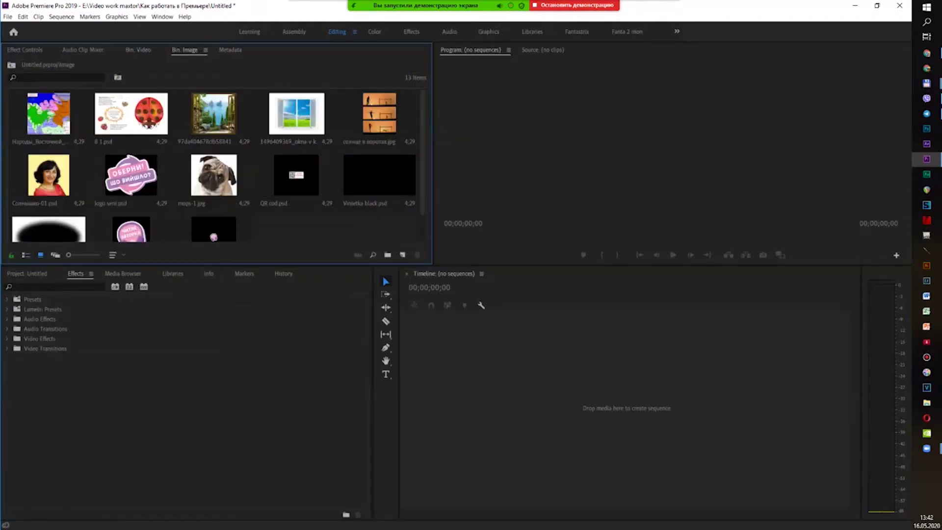
pyautogui.scroll(-1, 218, 164)
pyautogui.scroll(1, 218, 165)
pyautogui.click(28, 274)
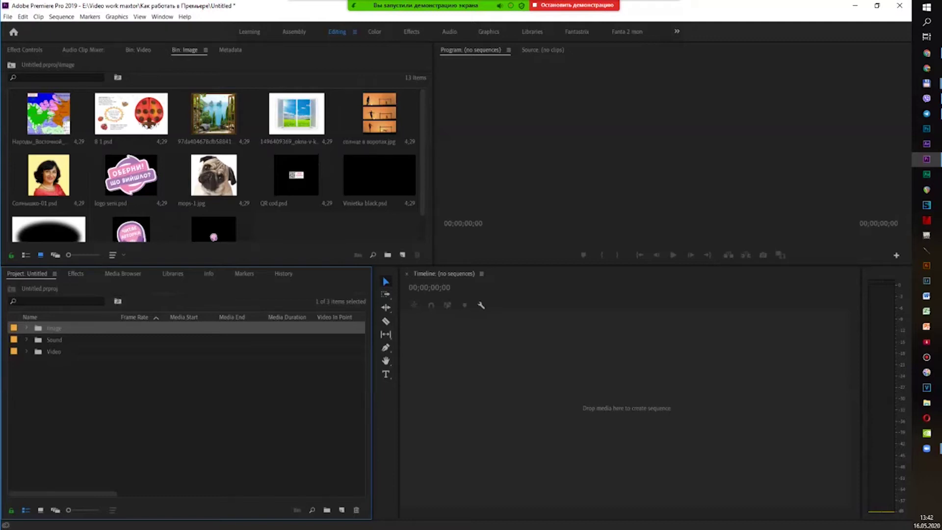
# - Close the docked Image and Video bin panels
pyautogui.click(205, 49)
pyautogui.click(231, 52)
pyautogui.click(138, 49)
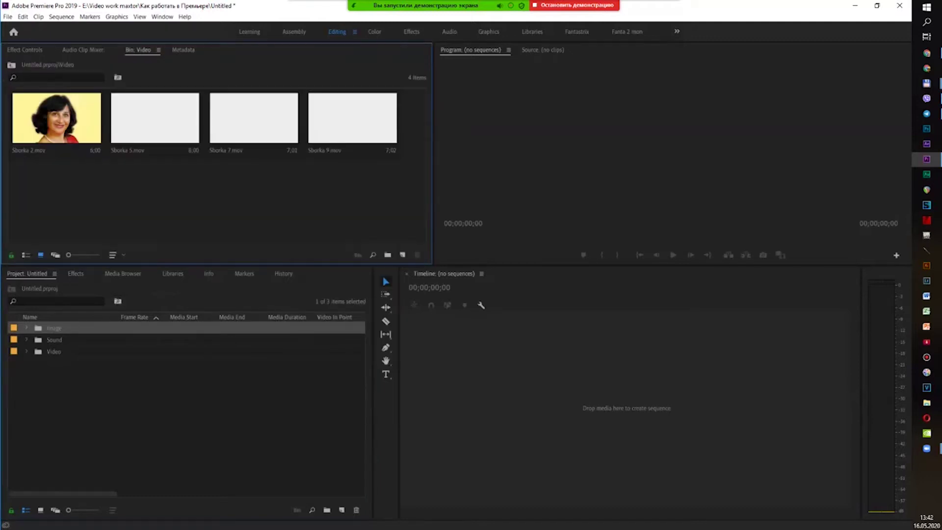
pyautogui.click(158, 49)
pyautogui.click(182, 50)
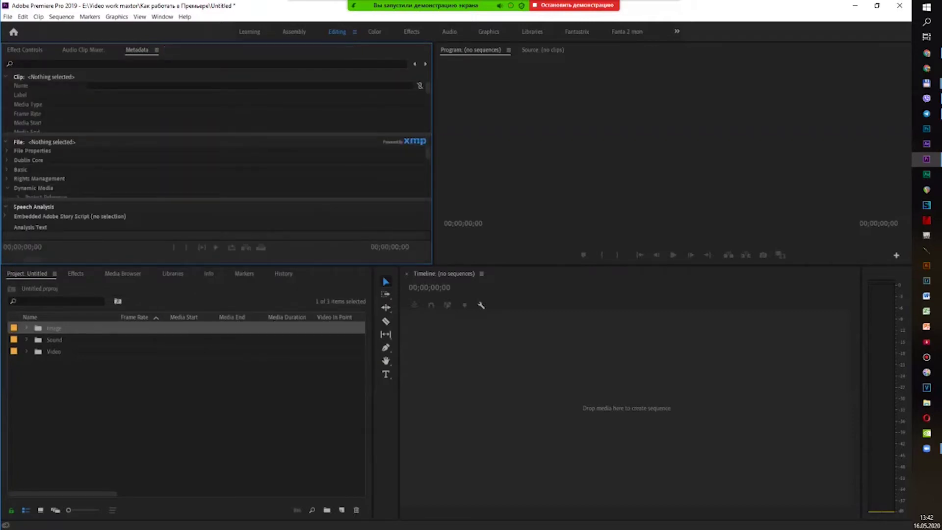
# - Delete the Image, Sound and Video bins from the project
pyautogui.click(54, 339)
pyautogui.click(54, 351)
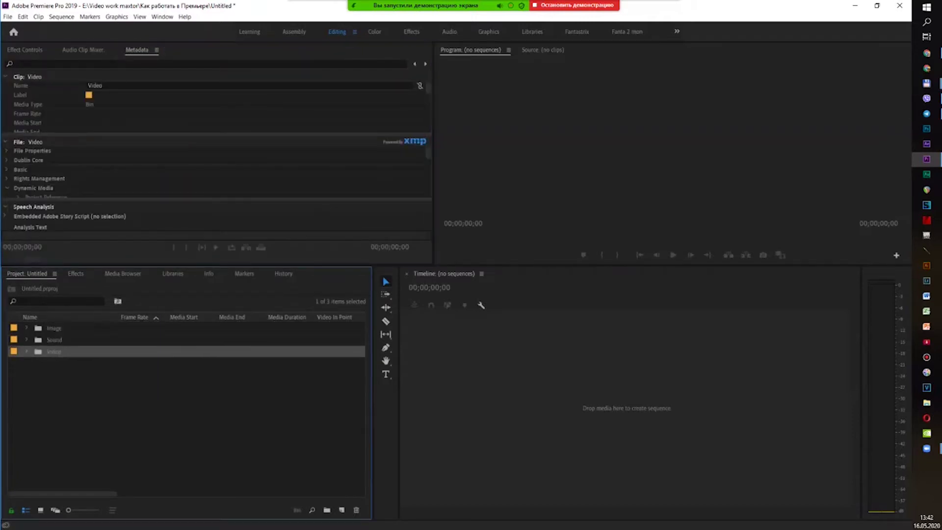
pyautogui.click(54, 328)
pyautogui.hotkey('ctrl', 'a')
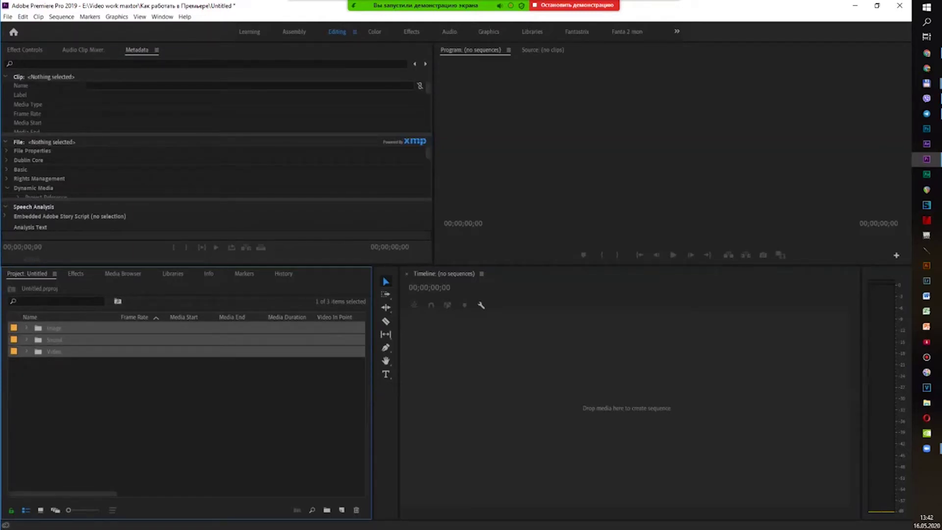
pyautogui.press('Delete')
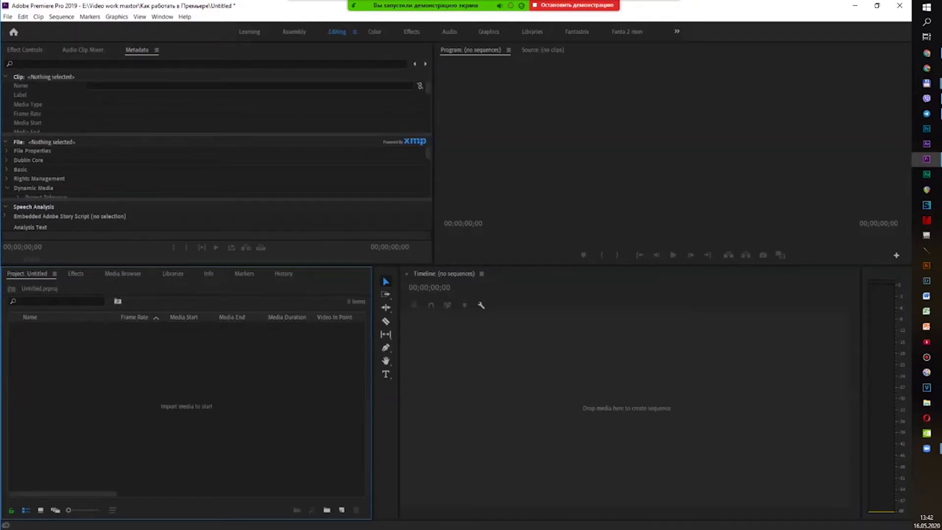
# - Bring Effect Controls to the front, try the Learning workspace and return to the Editing workspace
pyautogui.click(24, 50)
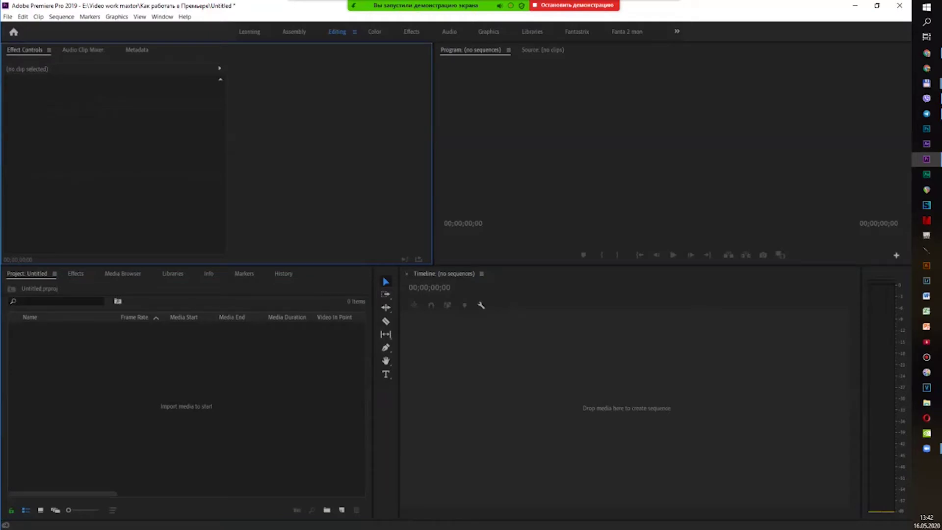
pyautogui.hotkey('alt', 'shift', '1')
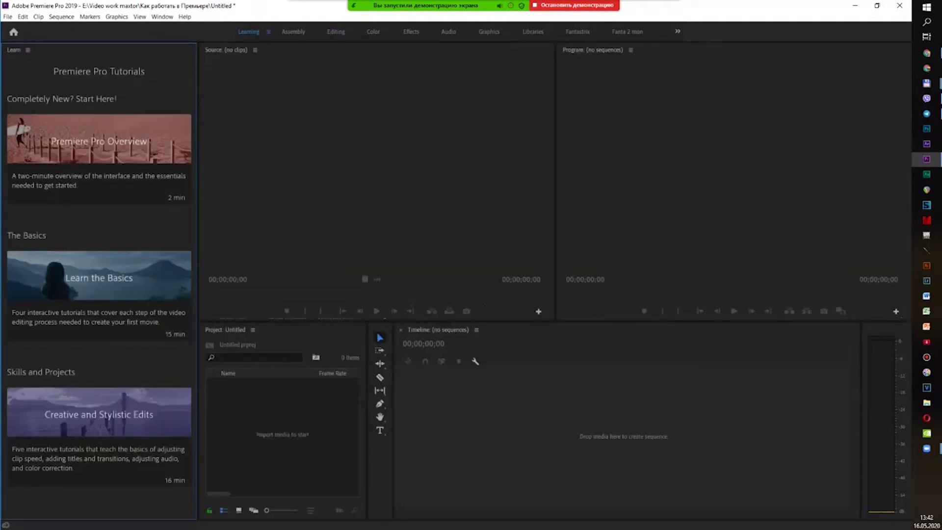
pyautogui.hotkey('alt', 'shift', '3')
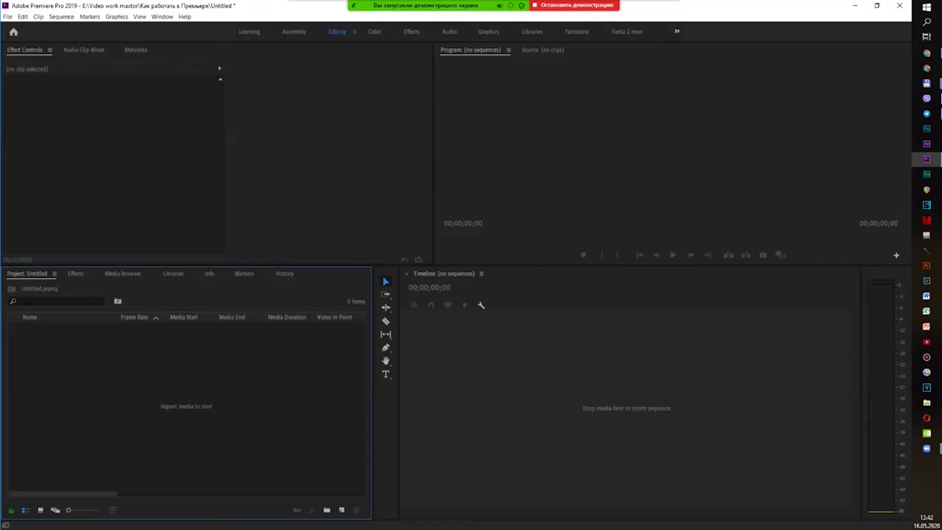
# - Review the hidden workspaces and the workspace management options, choosing the Editing workspace
pyautogui.click(677, 31)
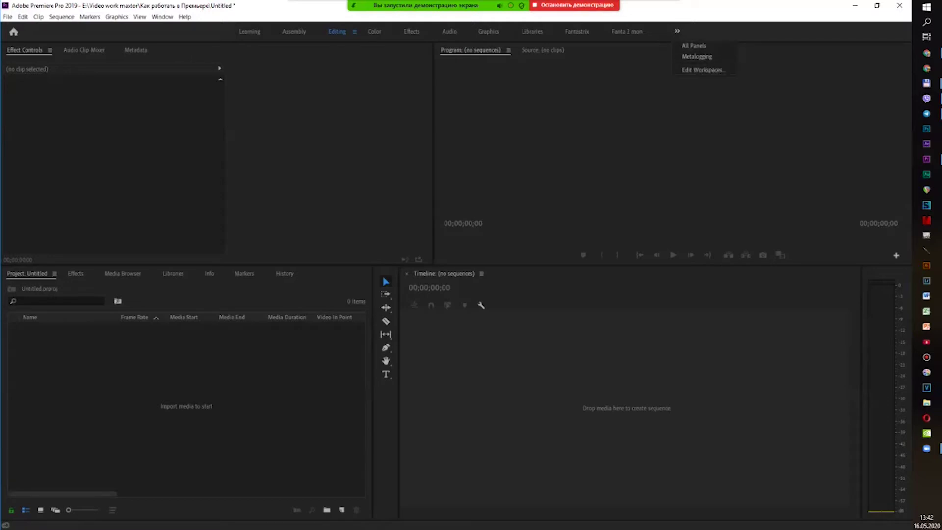
pyautogui.click(162, 17)
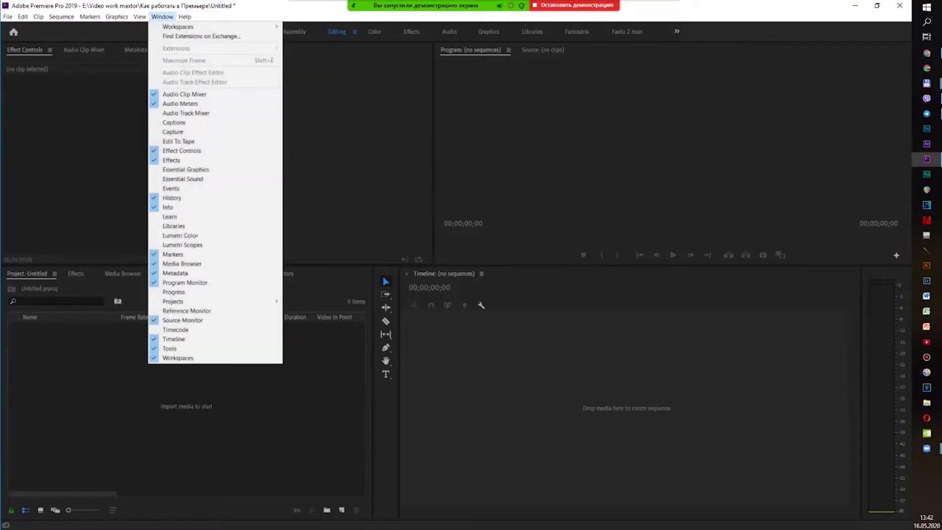
pyautogui.moveTo(178, 27)
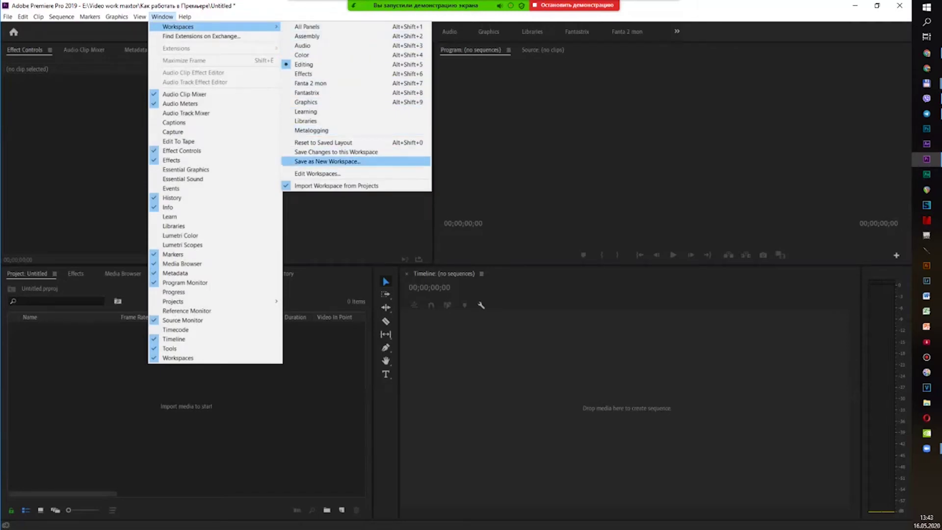
pyautogui.click(314, 65)
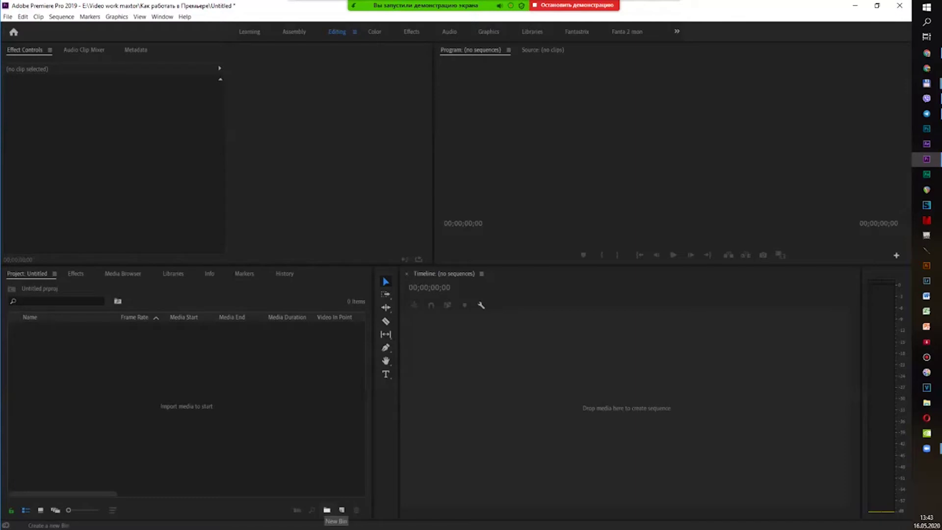
# - Create a new bin named Image in the project
pyautogui.click(327, 510)
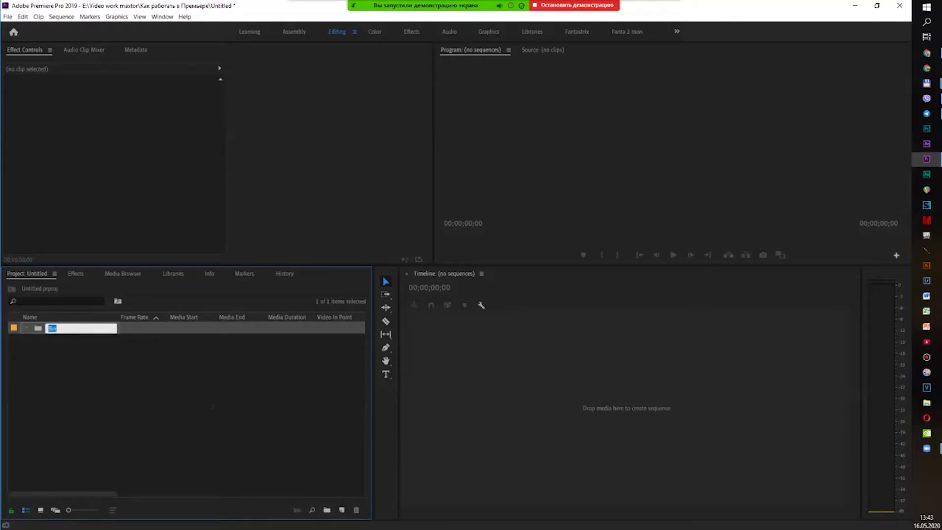
pyautogui.write('Шьфпу')
pyautogui.press('BackSpace')
pyautogui.press('BackSpace')
pyautogui.press('BackSpace')
pyautogui.press('BackSpace')
pyautogui.write('Image')
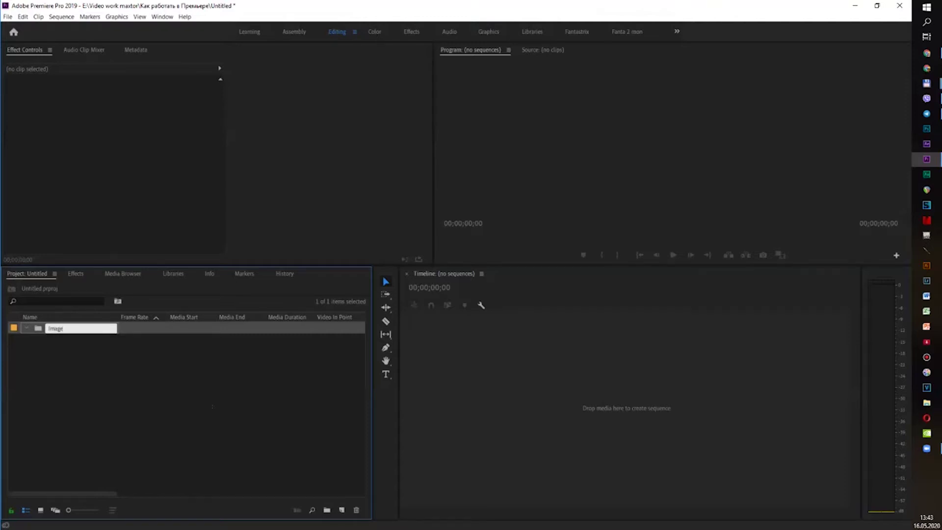
pyautogui.press('Tab')
# - Create a bin named Video and move it out of the Image bin to the project's root level
pyautogui.click(327, 510)
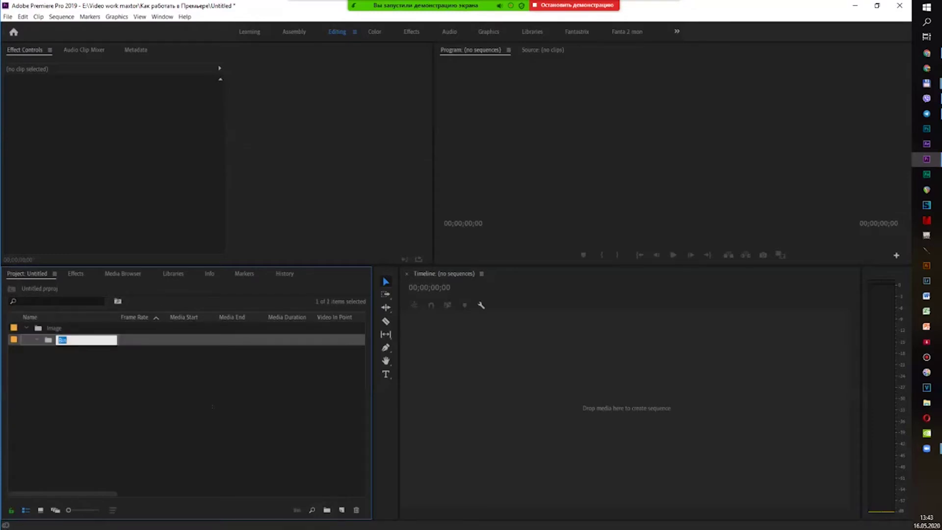
pyautogui.write('Video')
pyautogui.press('Tab')
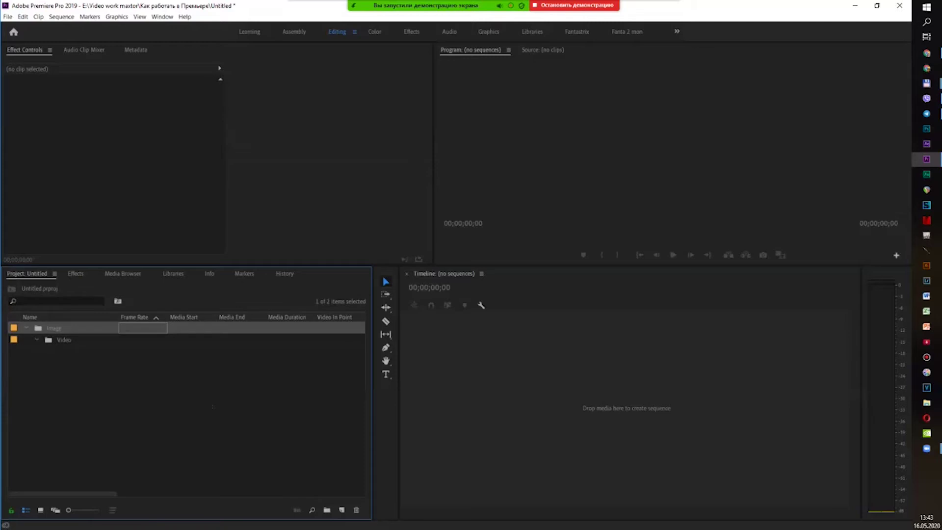
pyautogui.click(63, 339)
pyautogui.click(213, 407)
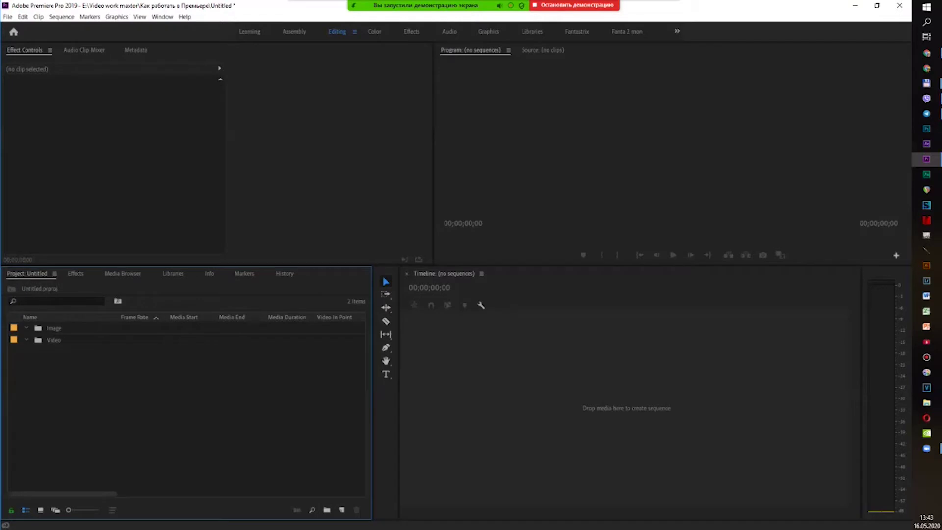
# - Create a bin named Sound at the project's root level
pyautogui.click(327, 509)
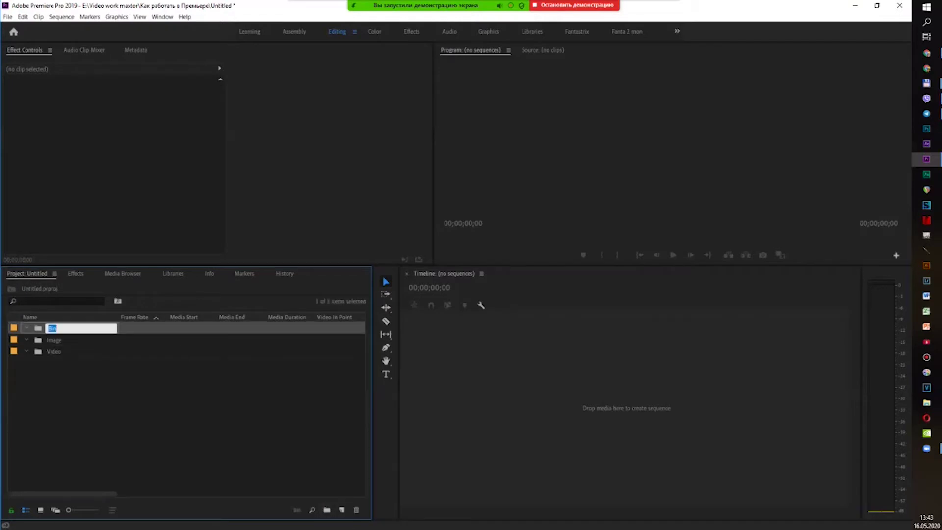
pyautogui.write('Sound')
pyautogui.press('Tab')
pyautogui.click(167, 402)
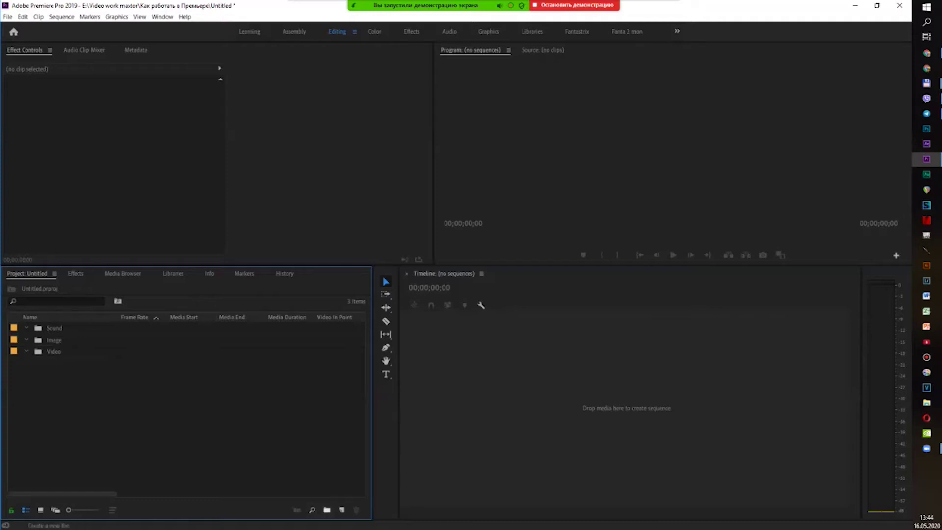
# - Create a root-level bin named SEQ, leaving the Image bin's name unedited
pyautogui.click(327, 510)
pyautogui.write('SEQ')
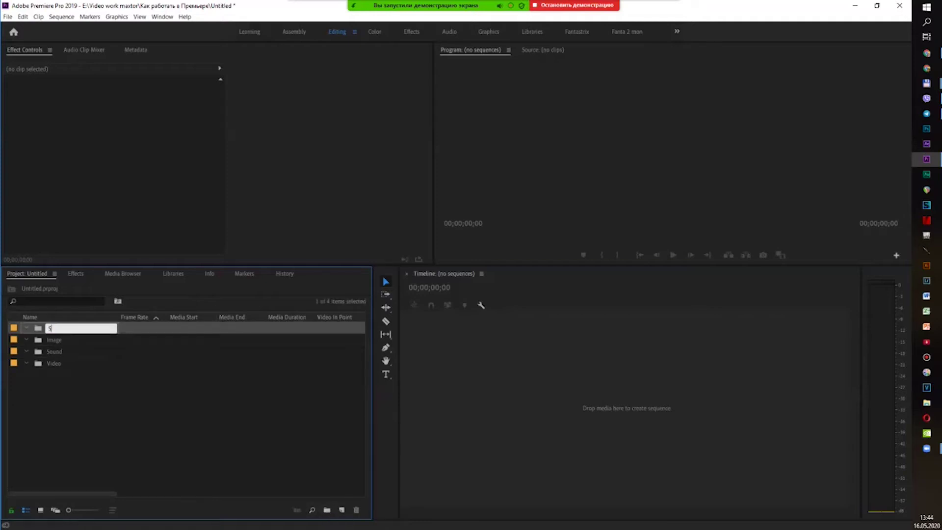
pyautogui.press('Tab')
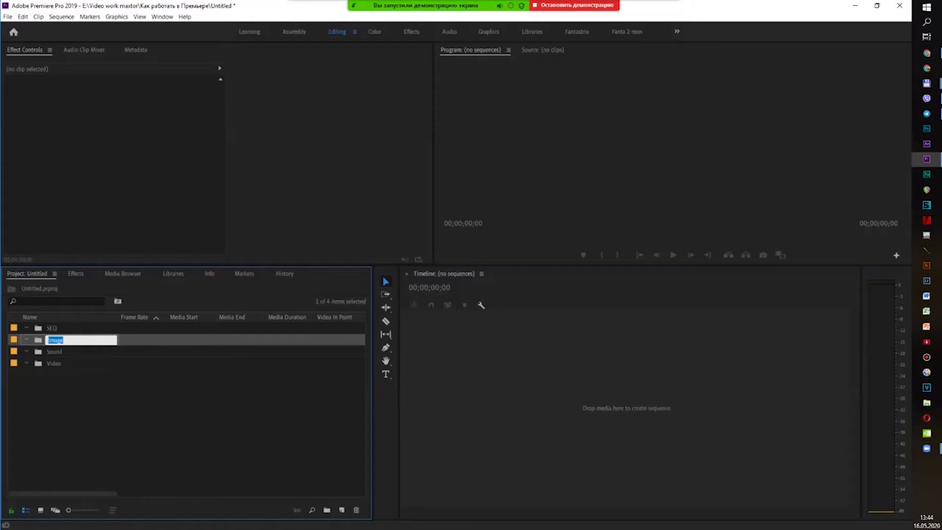
pyautogui.press('Escape')
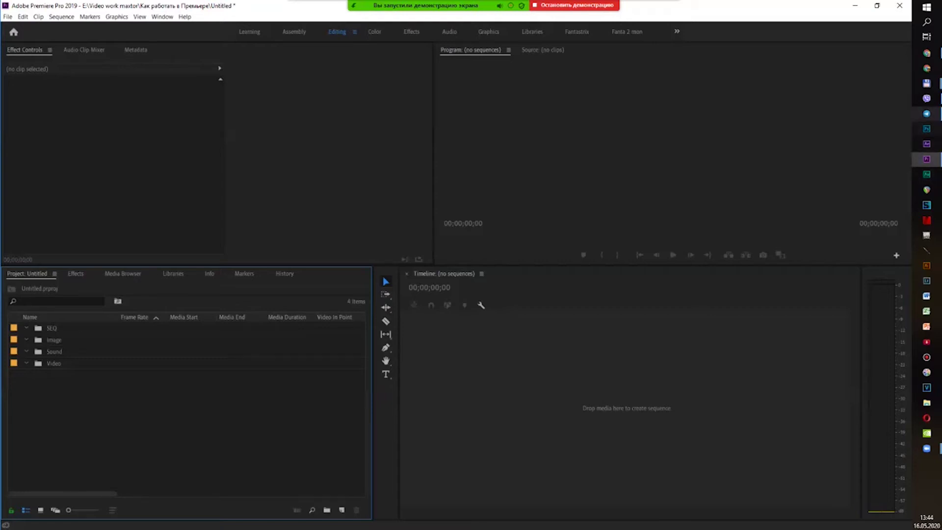
# - Switch to Total Commander, open the source Video folder and import Sborka 7.mov into Premiere Pro, placing it at the project's root level
pyautogui.moveTo(926, 83)
pyautogui.click(858, 43)
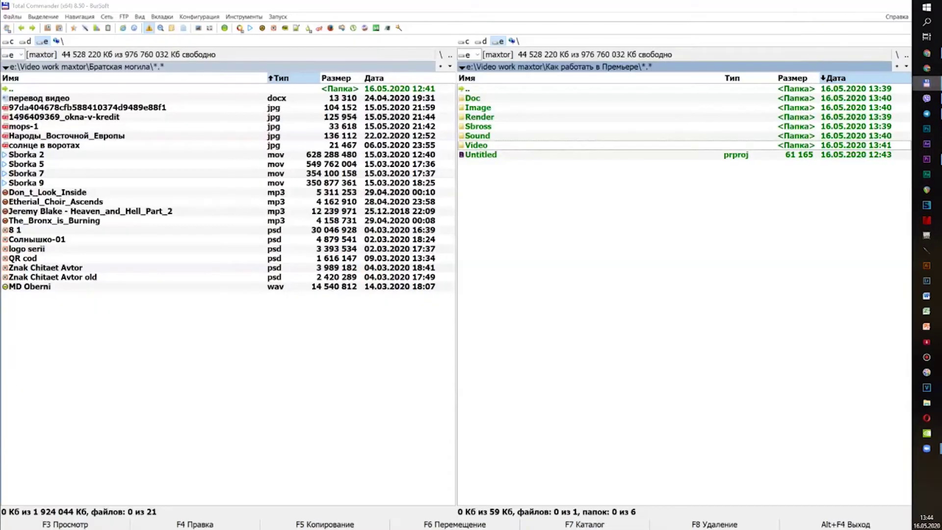
pyautogui.press('Return')
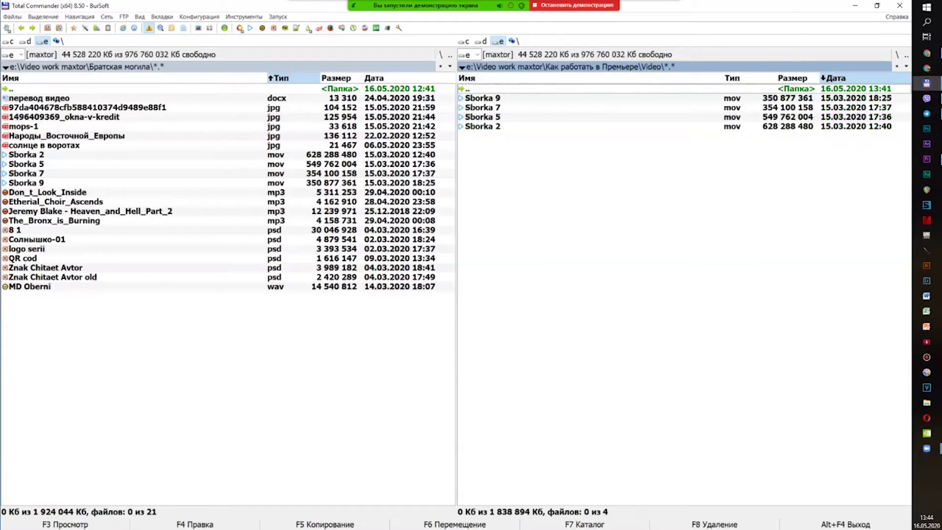
pyautogui.moveTo(489, 108); pyautogui.dragTo(54, 364)
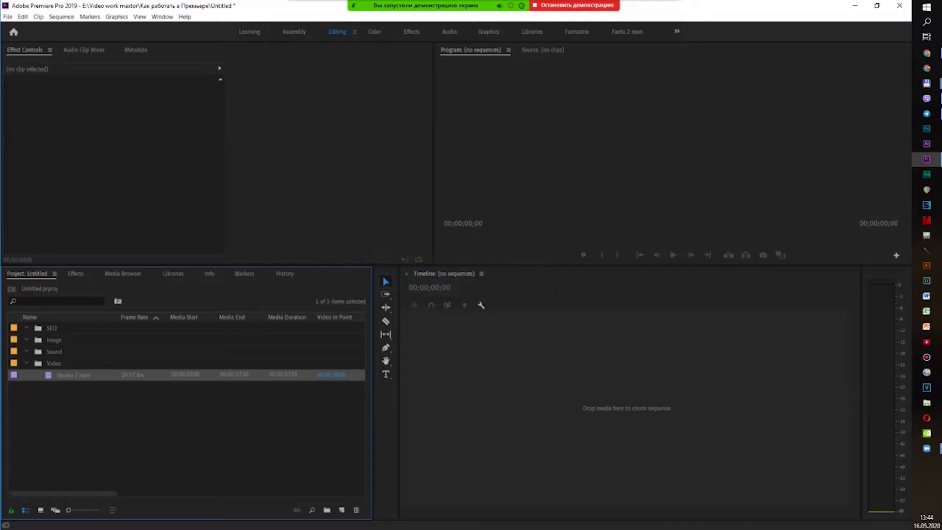
pyautogui.hotkey('ctrl', 'z')
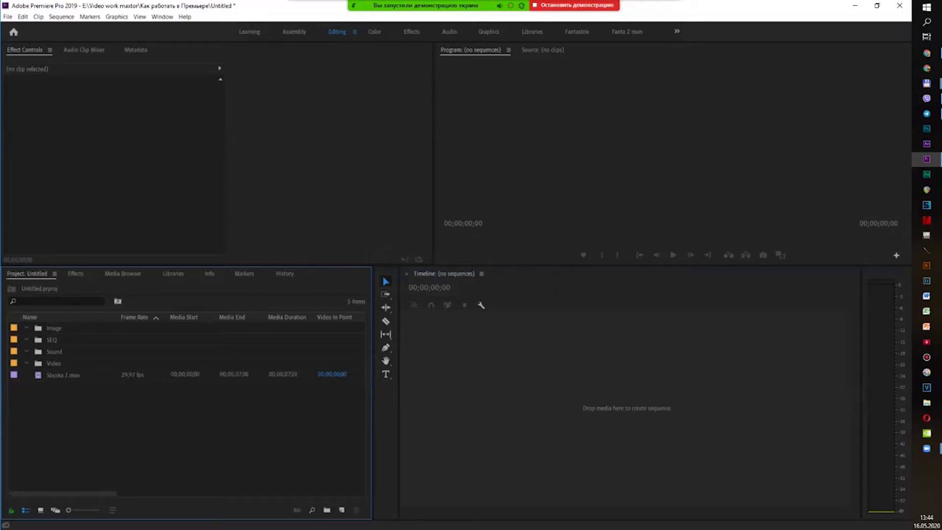
# - Create a new sequence named Sequence 01 with the AVCHD 1080p30 preset, comparing it with the 1080p25 and 1080p50 presets
pyautogui.click(62, 16)
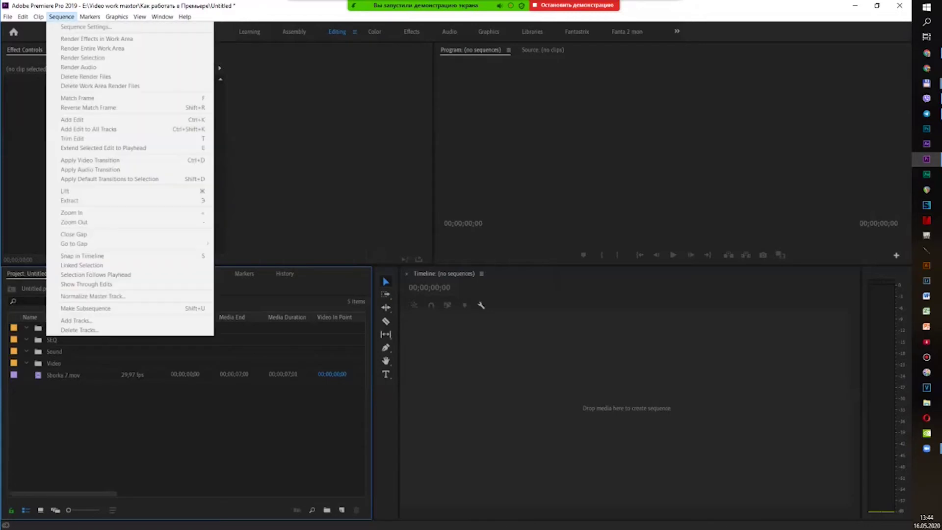
pyautogui.click(265, 186)
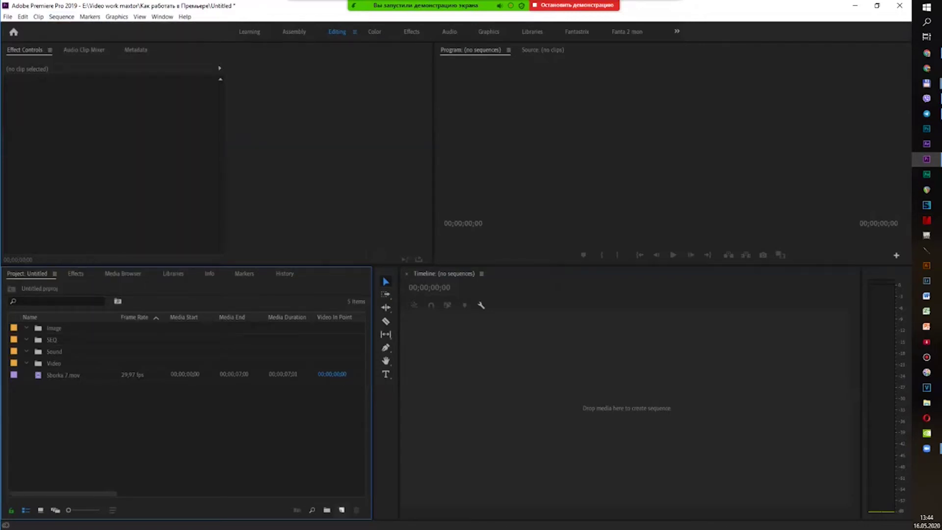
pyautogui.click(342, 510)
pyautogui.click(357, 367)
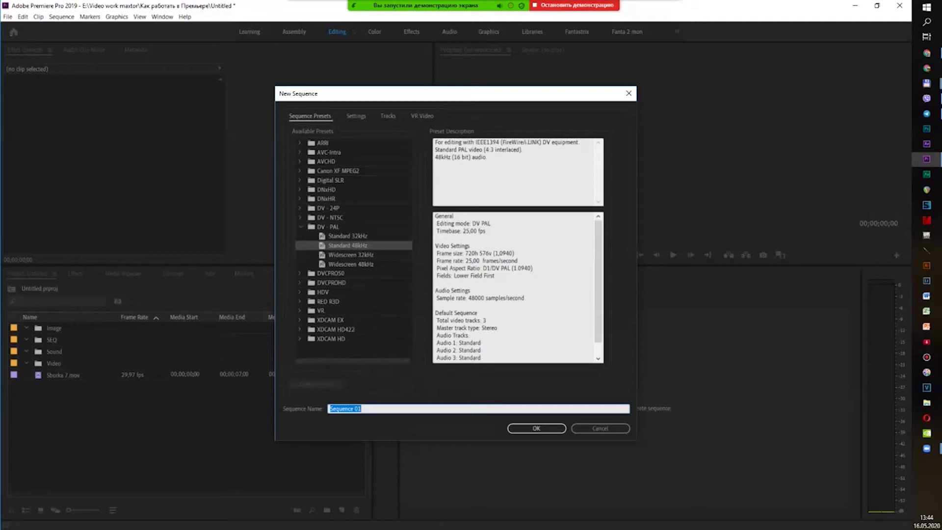
pyautogui.click(300, 162)
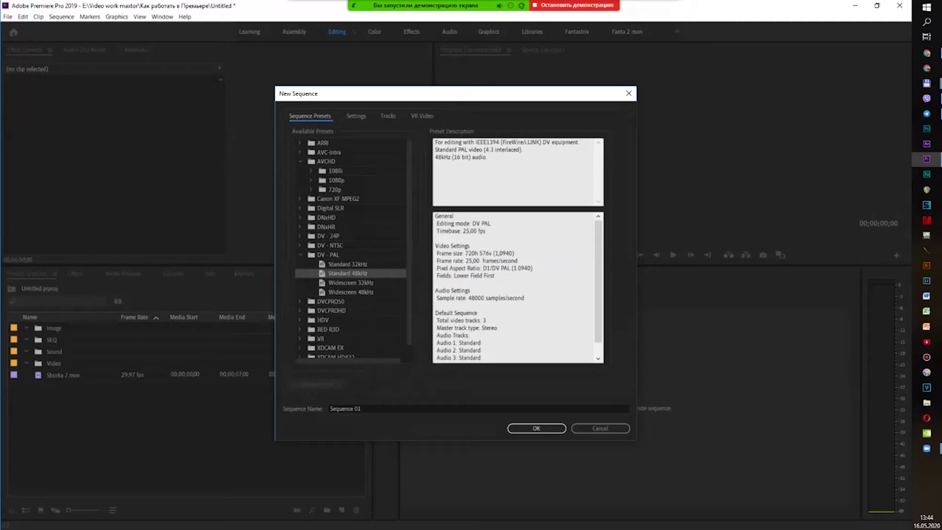
pyautogui.click(336, 180)
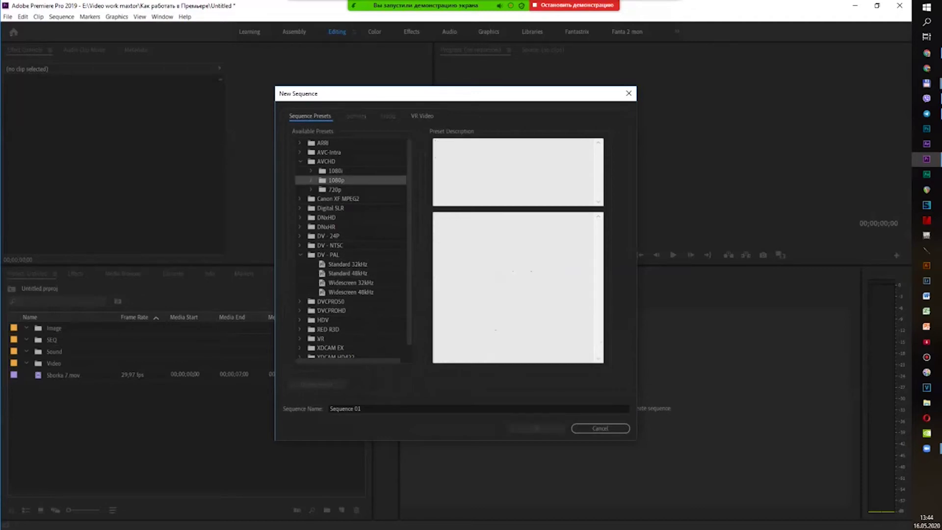
pyautogui.click(311, 180)
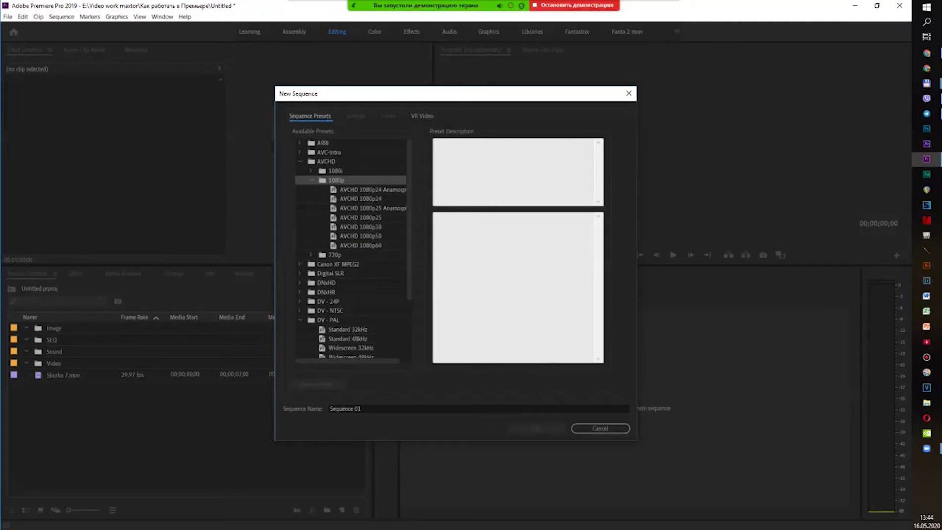
pyautogui.click(361, 217)
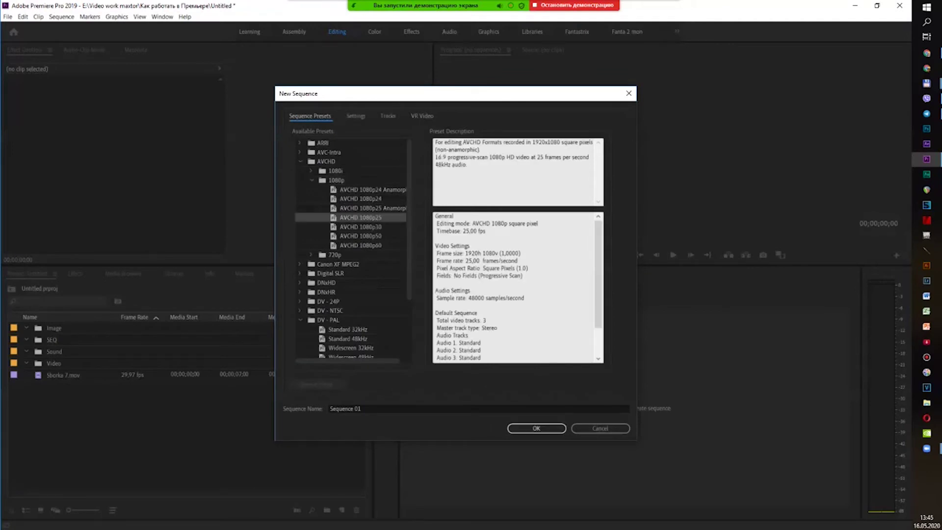
pyautogui.click(360, 236)
pyautogui.click(360, 218)
pyautogui.click(360, 227)
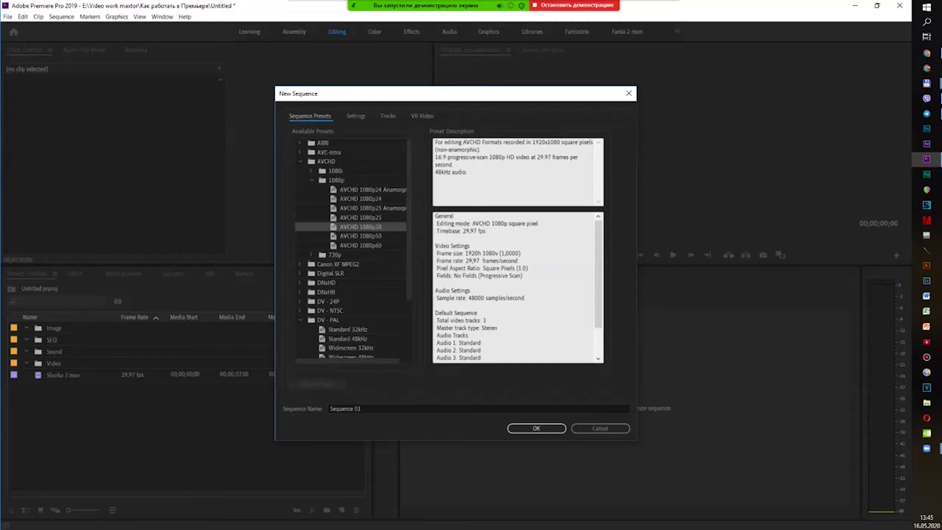
pyautogui.click(536, 428)
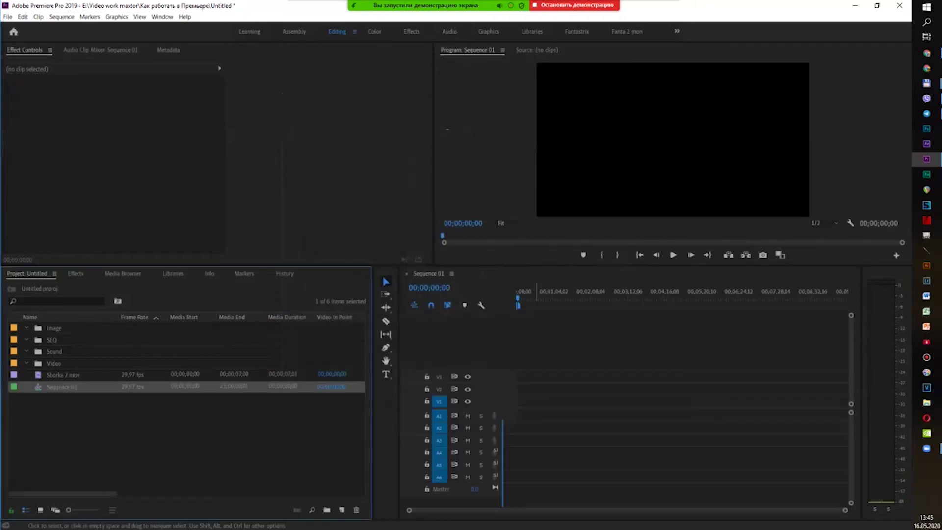
# - Review the sequence settings of Sequence 01 and close them without changes
pyautogui.click(61, 16)
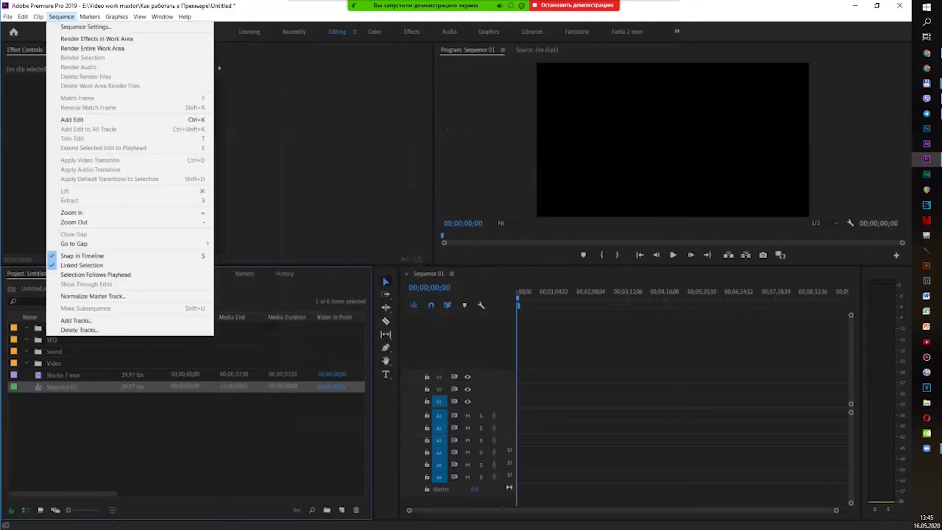
pyautogui.click(197, 432)
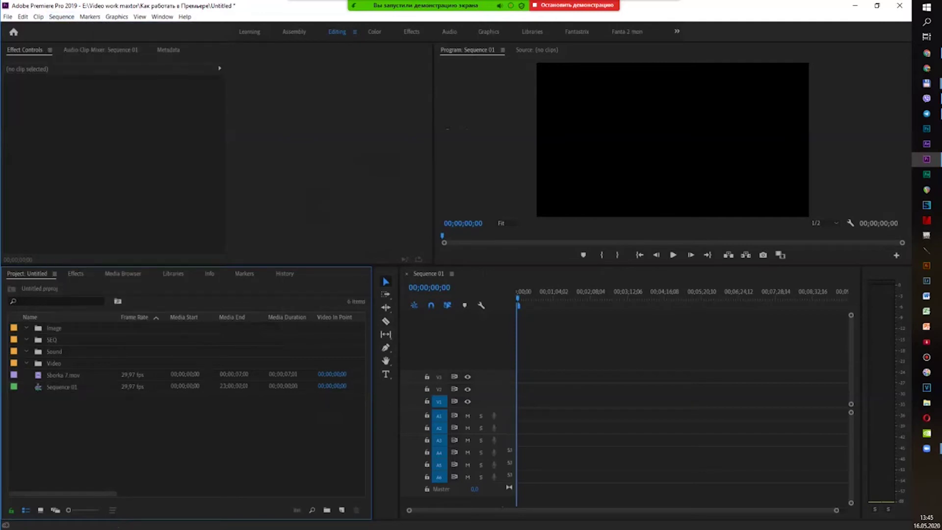
pyautogui.click(633, 343)
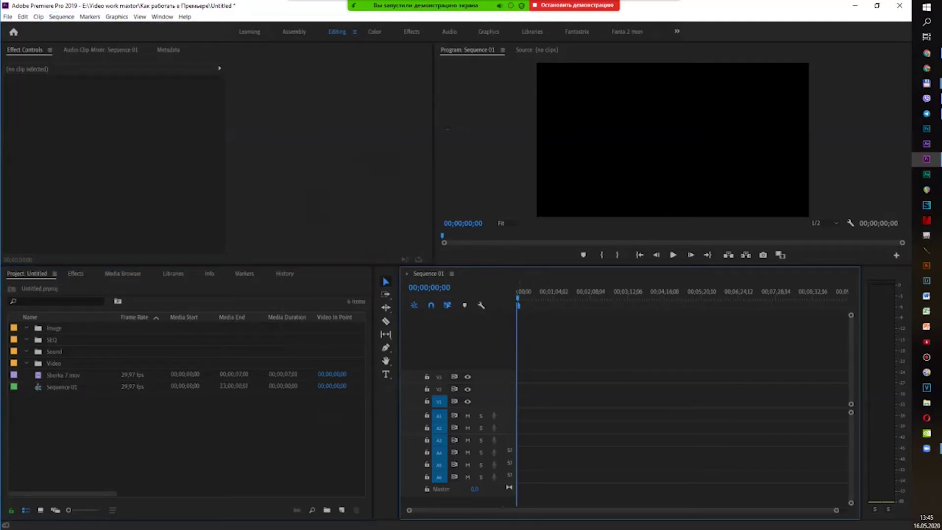
pyautogui.click(62, 17)
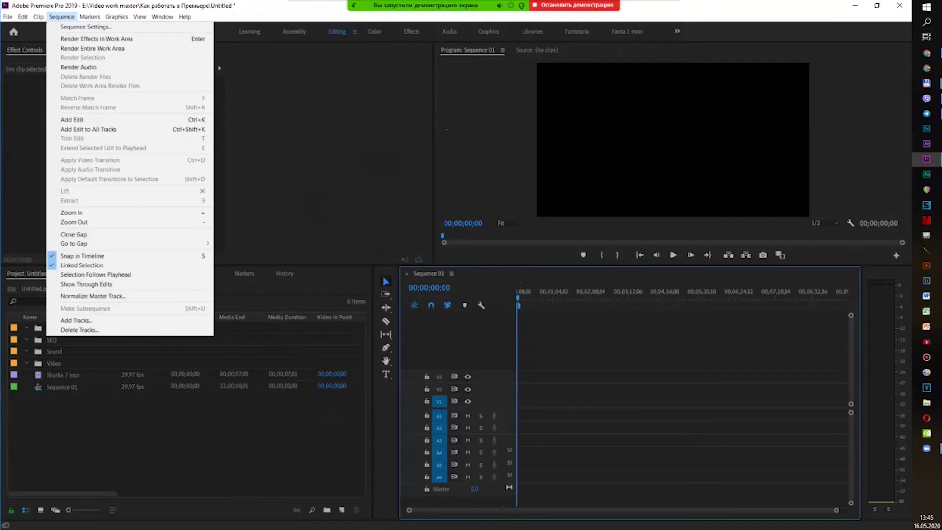
pyautogui.click(86, 27)
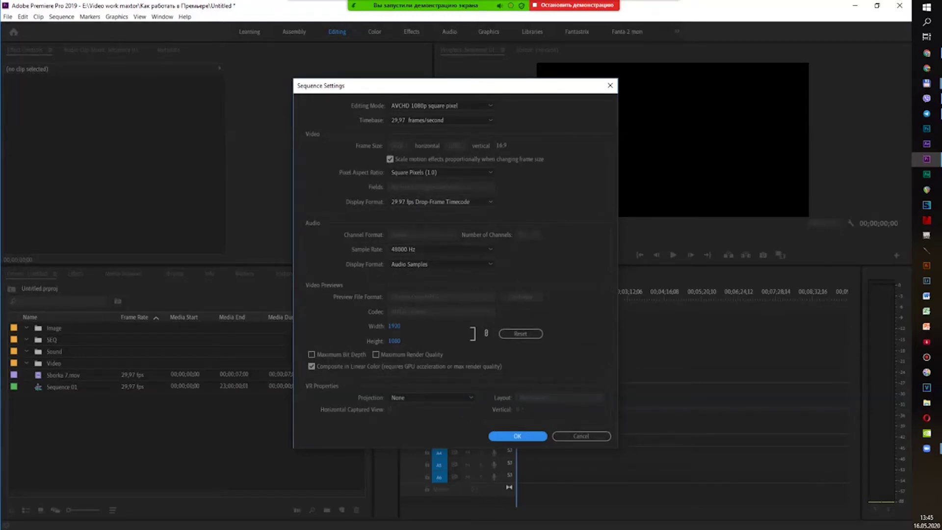
pyautogui.click(581, 436)
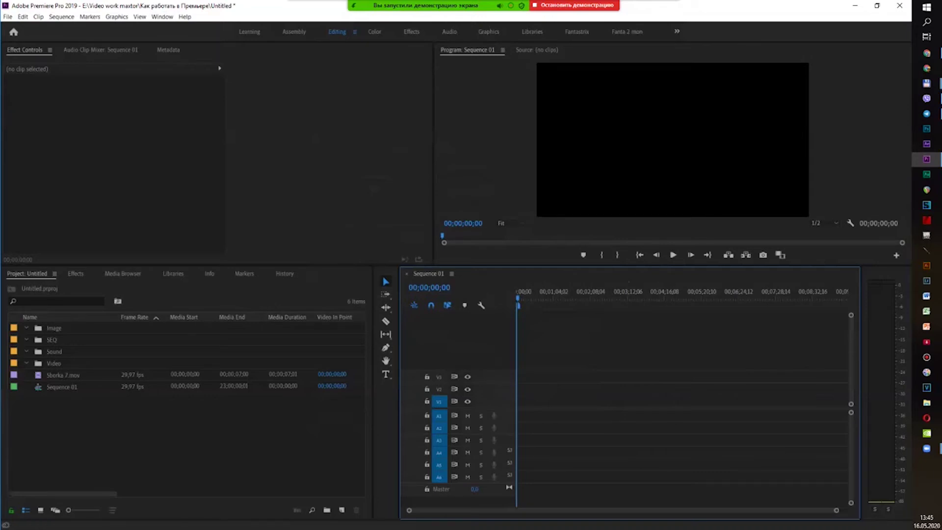
# - Narrow the Project panel and widen the timeline into the freed space
pyautogui.moveTo(372, 393); pyautogui.dragTo(149, 393)
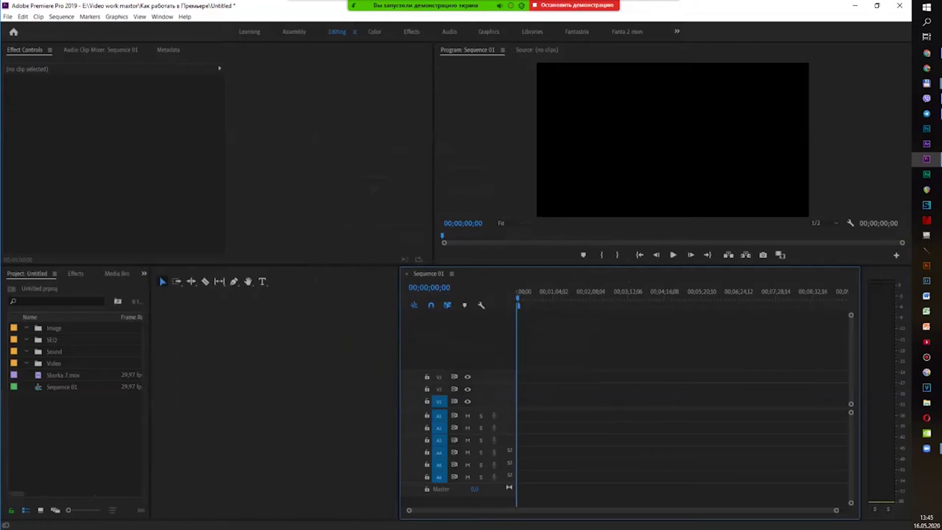
pyautogui.moveTo(399, 393); pyautogui.dragTo(182, 392)
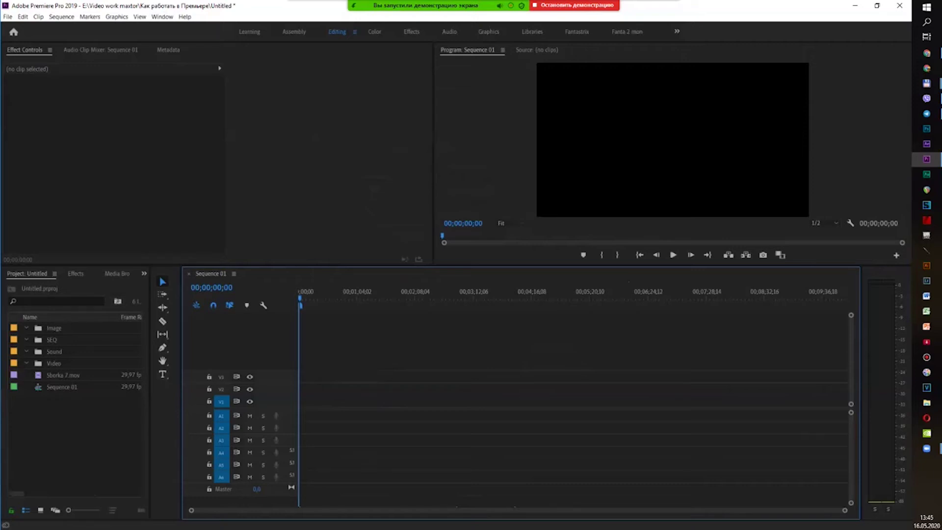
# - Dock the Project and Effects panels in the Effect Controls group, with Project first and Effects second
pyautogui.moveTo(27, 273); pyautogui.dragTo(206, 50)
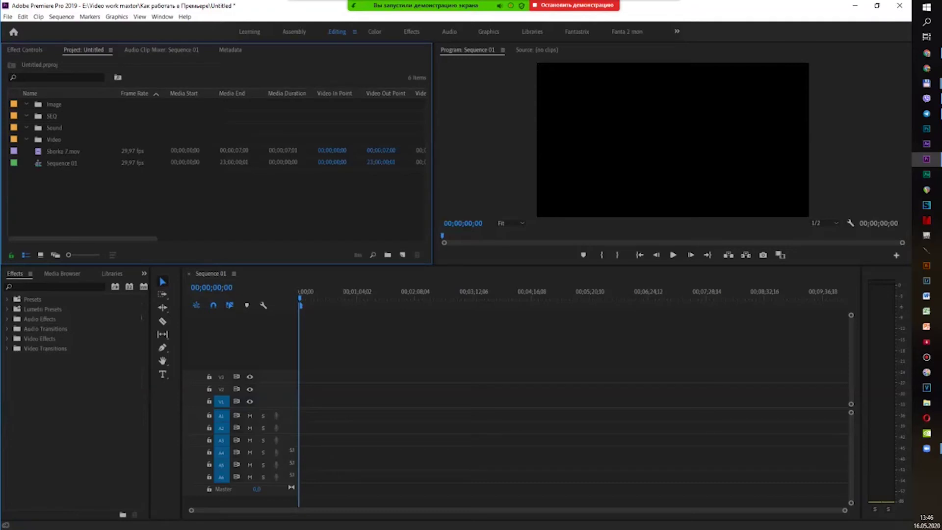
pyautogui.moveTo(84, 50); pyautogui.dragTo(27, 50)
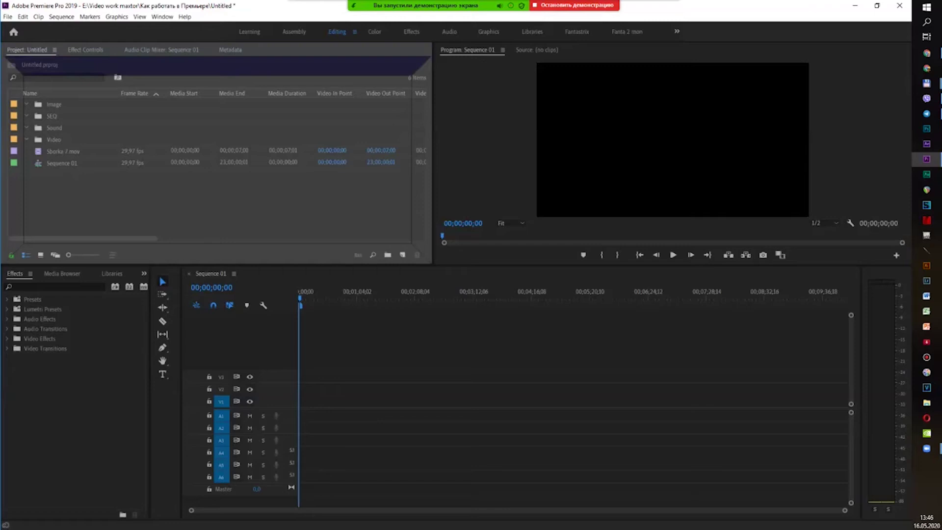
pyautogui.moveTo(15, 274); pyautogui.dragTo(216, 66)
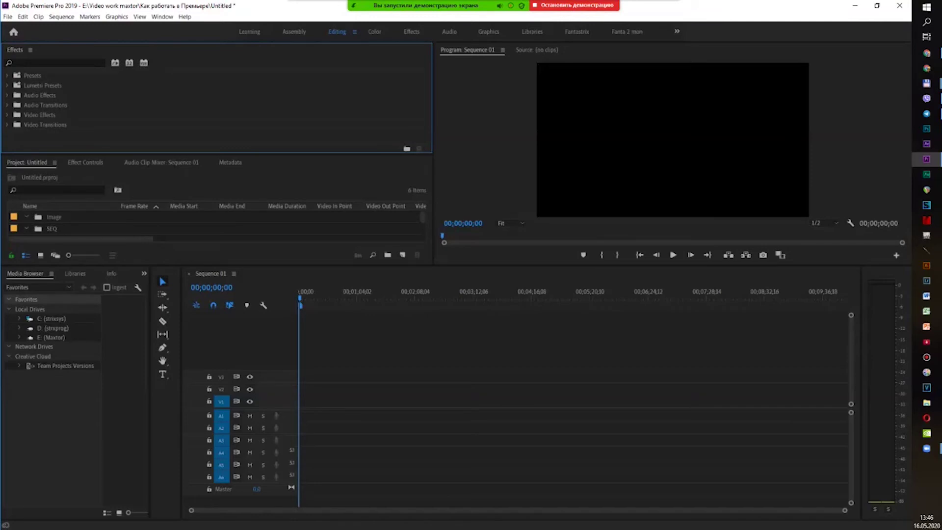
pyautogui.moveTo(15, 50); pyautogui.dragTo(74, 163)
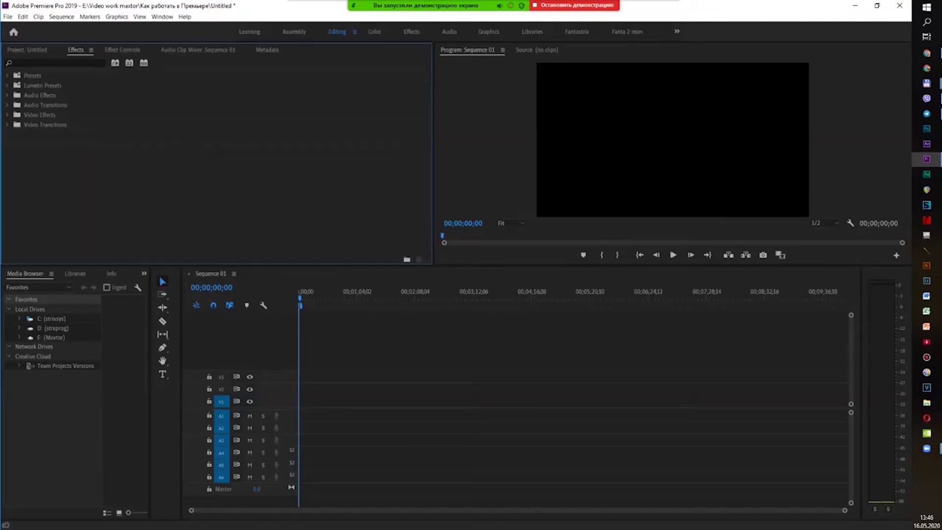
# - Dock the Media Browser between the Program and Source monitors and expand drive E: (Maxtor) in it
pyautogui.moveTo(25, 274); pyautogui.dragTo(533, 50)
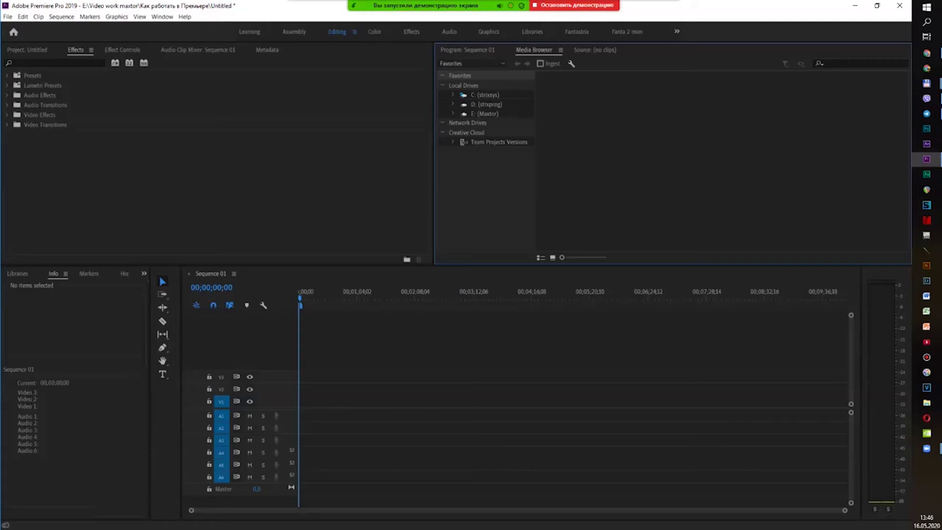
pyautogui.click(453, 113)
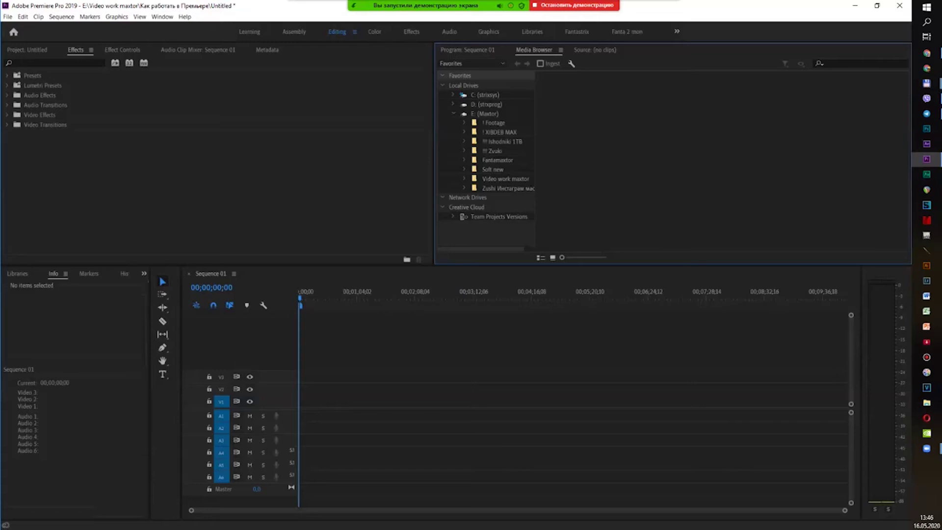
pyautogui.click(27, 50)
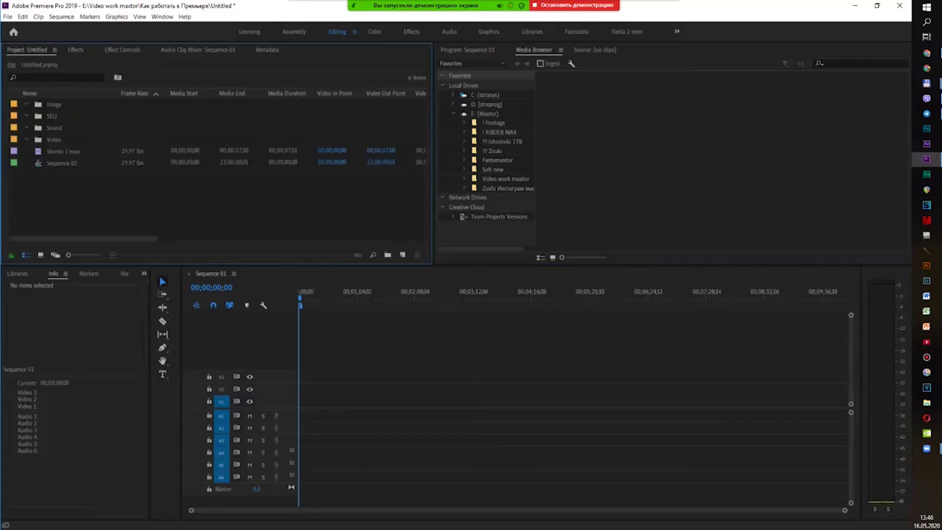
# - Move the Info, History, Markers and Libraries panels into the Project panel's group, emptying the group beside the timeline
pyautogui.moveTo(53, 274); pyautogui.dragTo(264, 50)
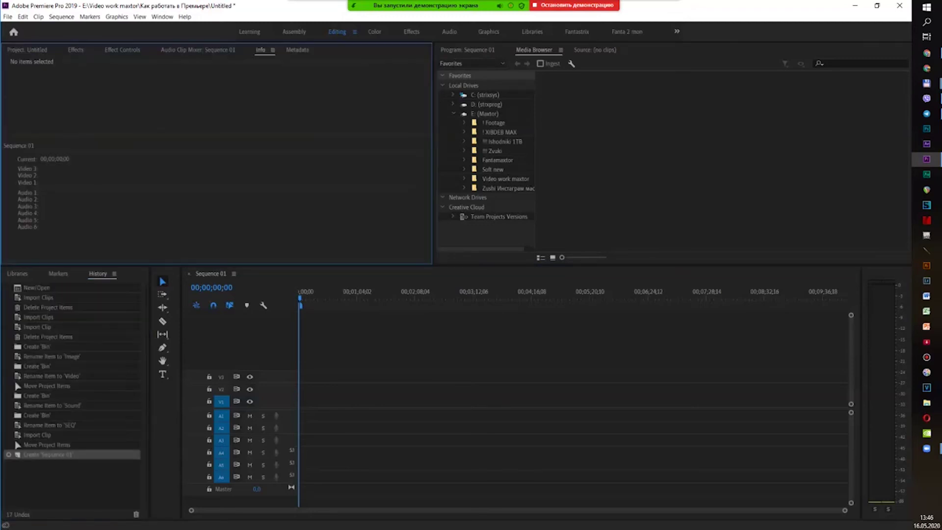
pyautogui.moveTo(97, 273); pyautogui.dragTo(294, 50)
pyautogui.moveTo(57, 273); pyautogui.dragTo(335, 50)
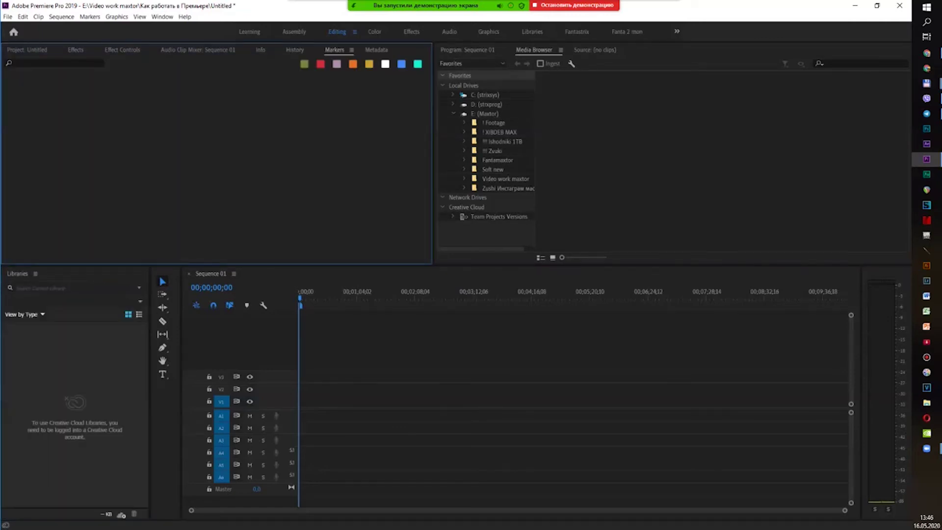
pyautogui.moveTo(18, 273); pyautogui.dragTo(372, 50)
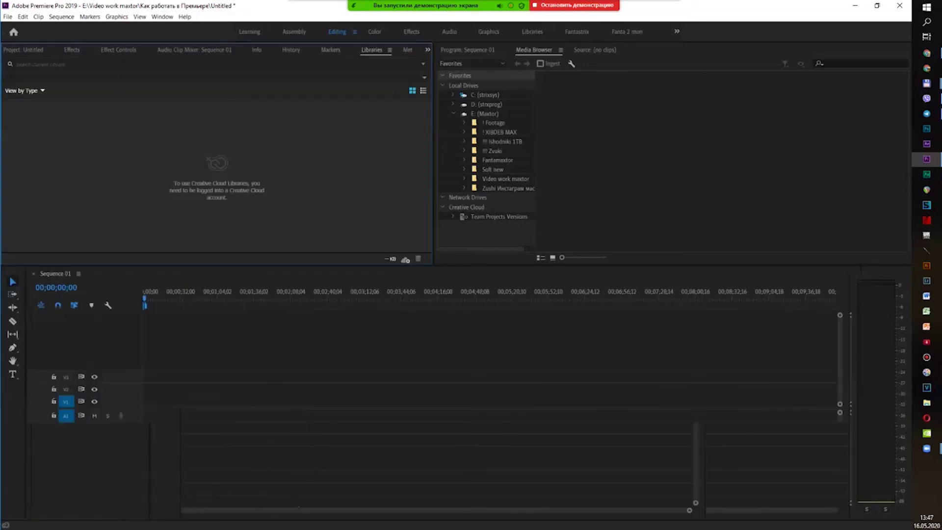
# - Close the Libraries, Metadata, Markers, History and Info panels
pyautogui.click(390, 49)
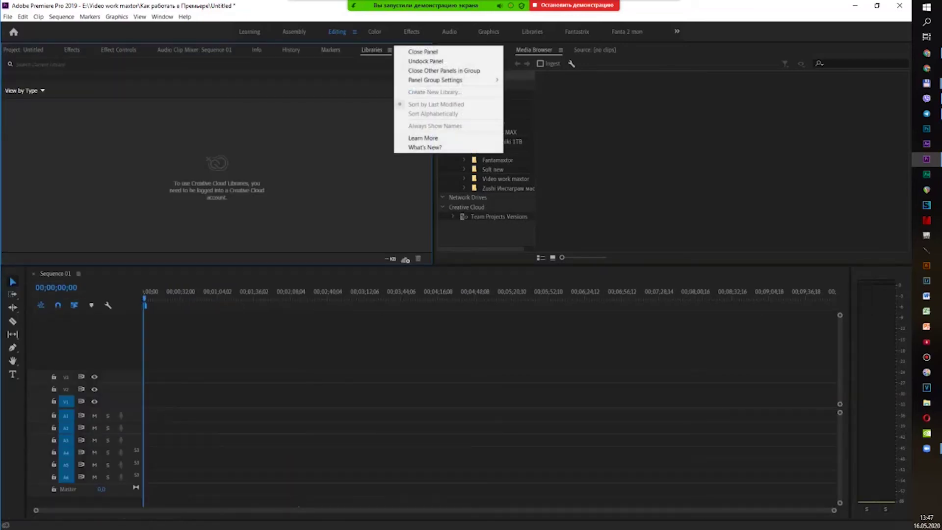
pyautogui.click(414, 51)
pyautogui.click(396, 50)
pyautogui.click(417, 52)
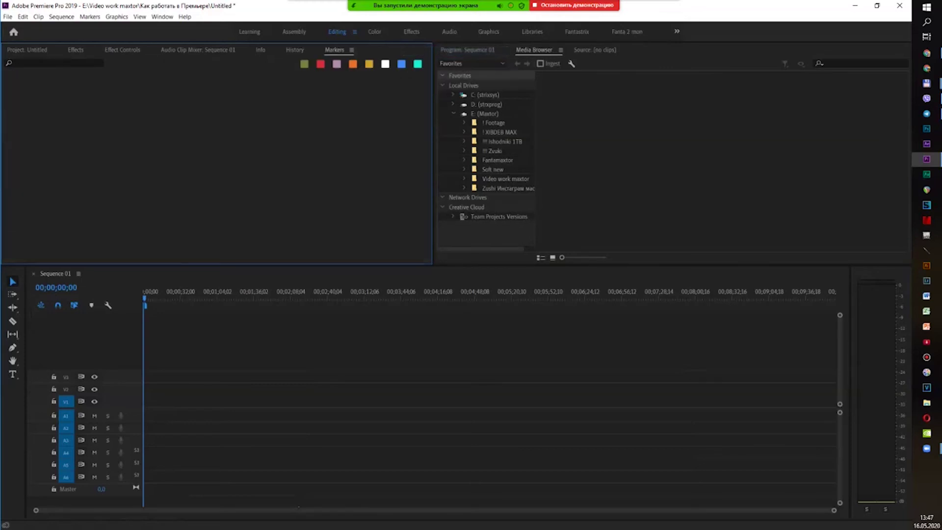
pyautogui.click(351, 49)
pyautogui.click(387, 51)
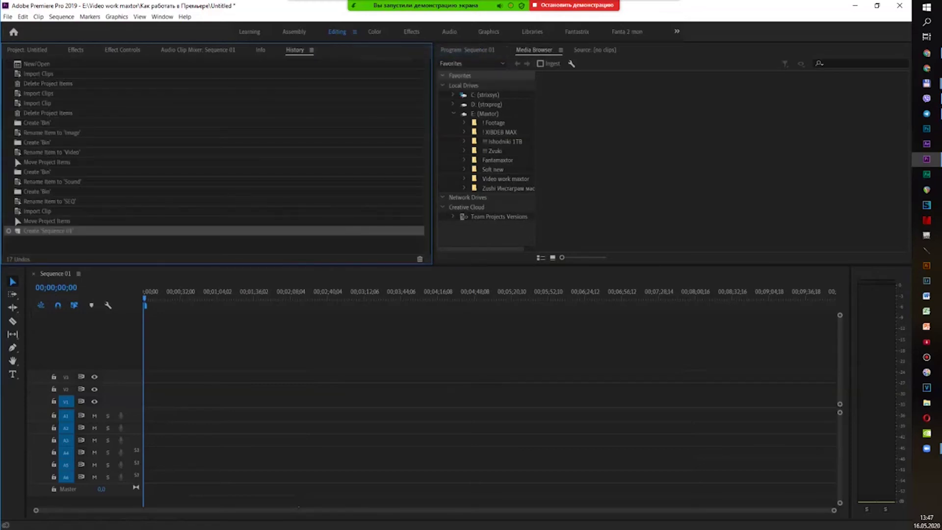
pyautogui.click(311, 50)
pyautogui.click(343, 51)
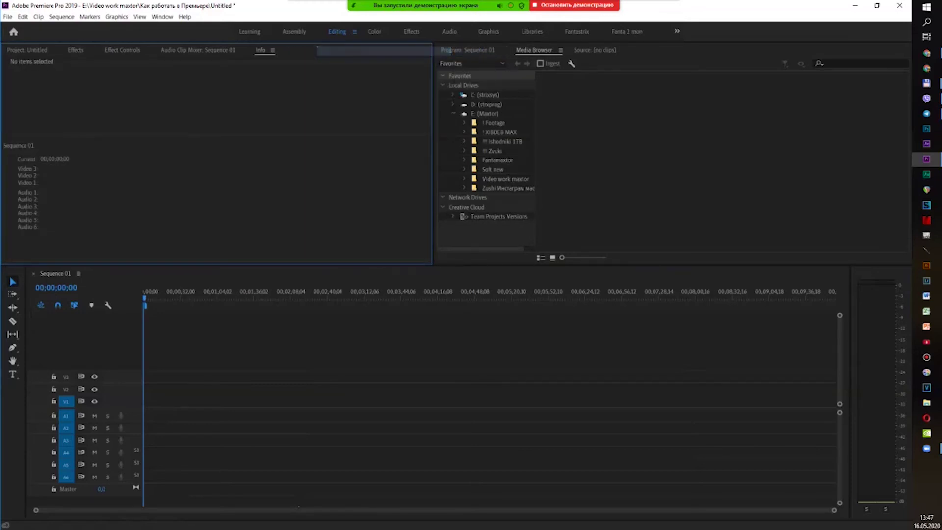
pyautogui.click(272, 49)
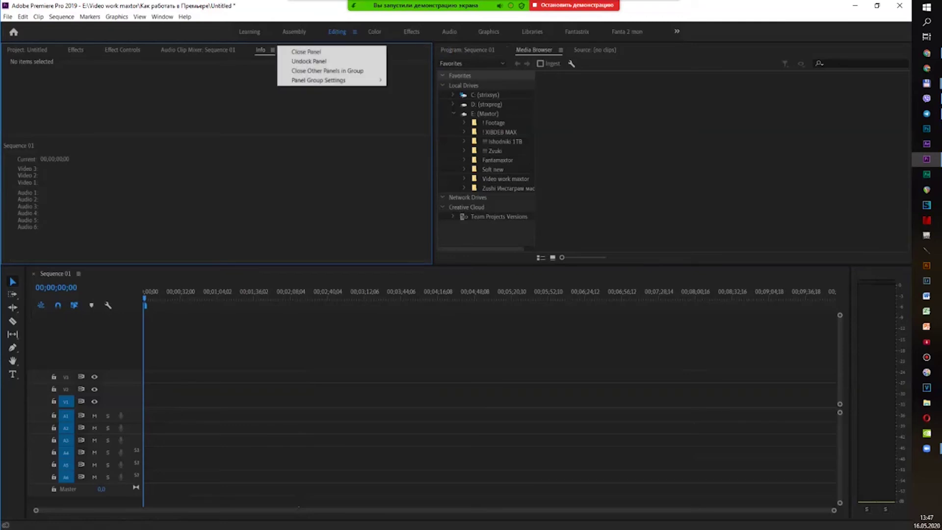
pyautogui.click(304, 52)
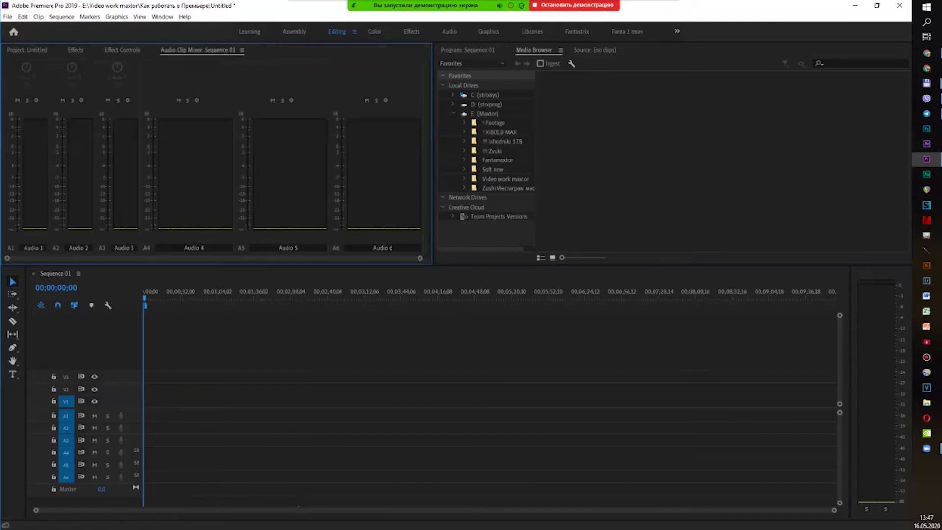
# - Dock the Effects panel after the Media Browser in the Program Monitor's group and narrow the audio meters to widen the timeline
pyautogui.click(123, 50)
pyautogui.click(75, 50)
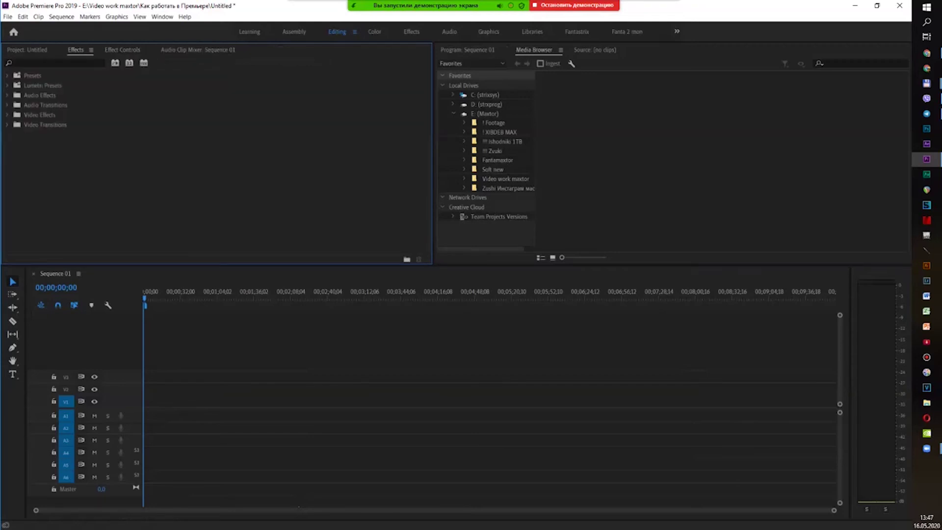
pyautogui.moveTo(75, 50); pyautogui.dragTo(583, 52)
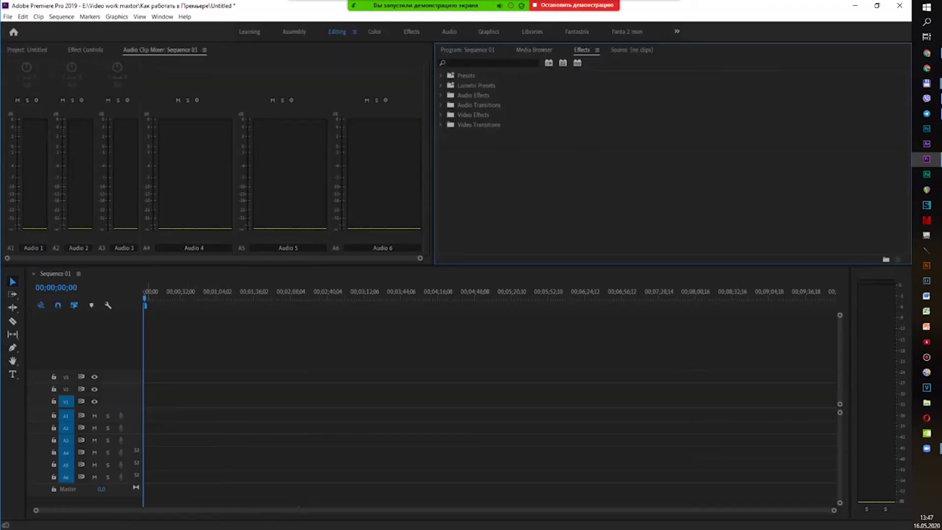
pyautogui.moveTo(851, 392); pyautogui.dragTo(878, 392)
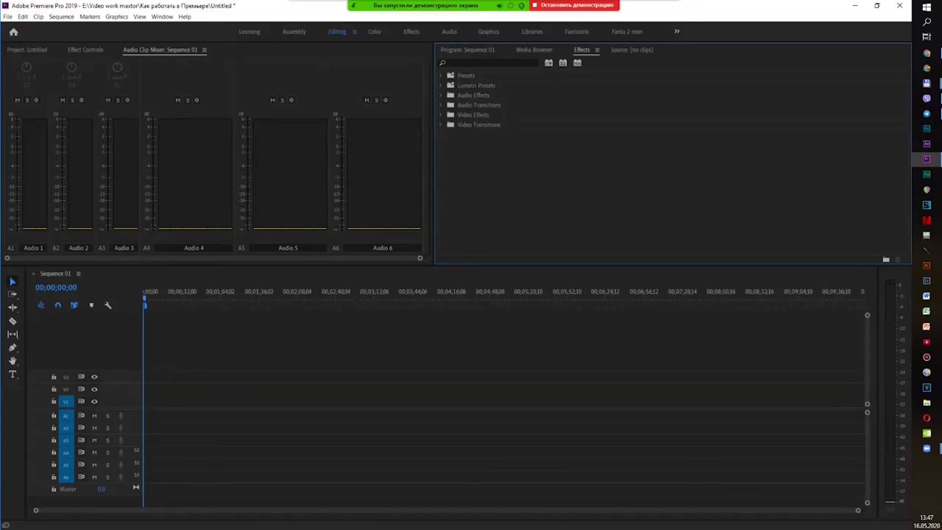
# - Put Sborka 7.mov in the Video bin and place it on track V1 at the start of Sequence 01
pyautogui.click(467, 50)
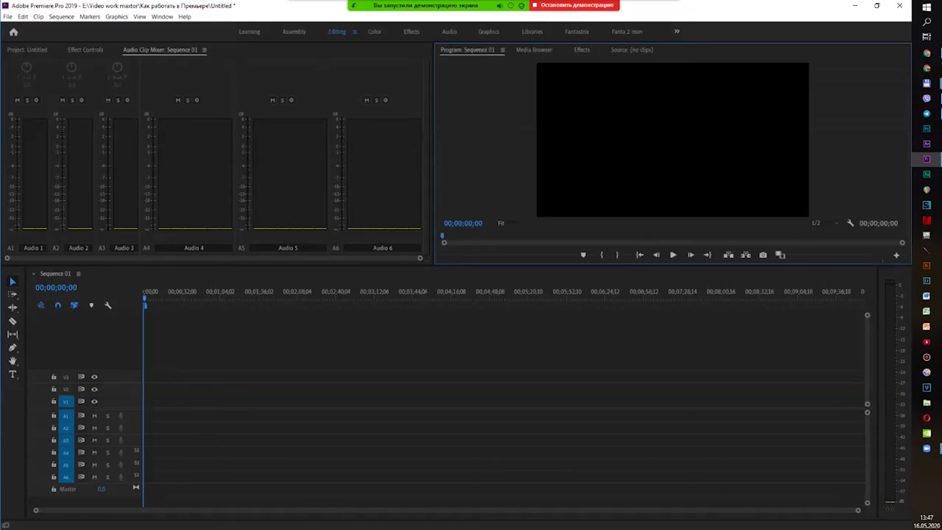
pyautogui.click(27, 50)
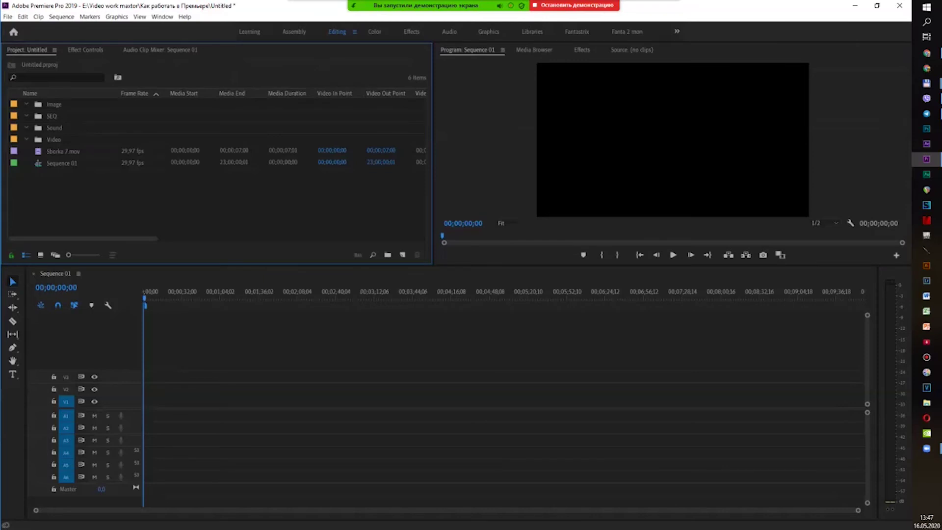
pyautogui.moveTo(63, 152); pyautogui.dragTo(147, 401)
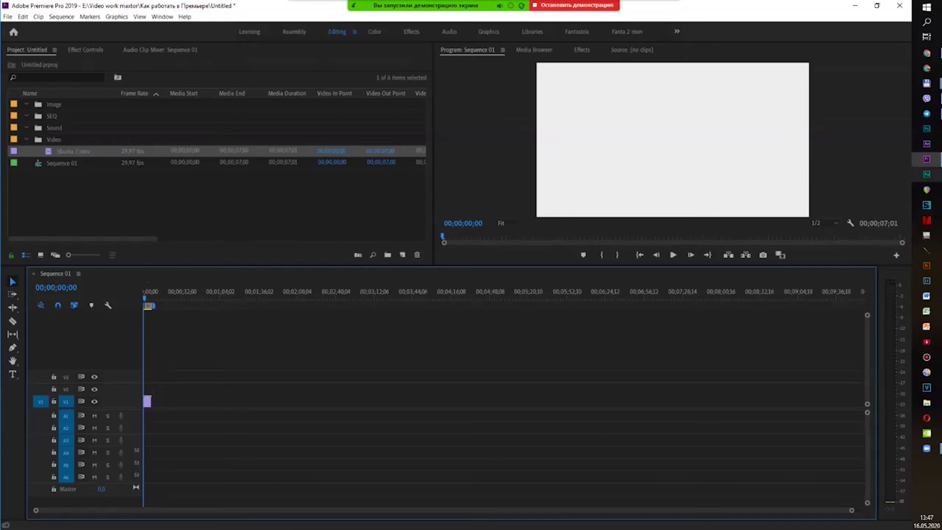
# - Import The_Bronx_is_Burning.mp3 from the project's Sound folder in Total Commander into the Sound bin in Premiere Pro
pyautogui.moveTo(926, 84)
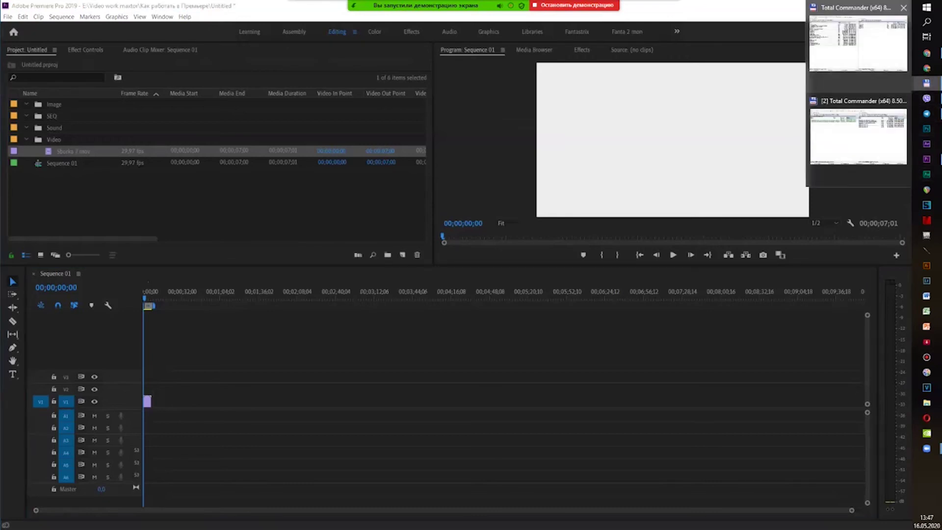
pyautogui.click(858, 44)
pyautogui.doubleClick(467, 88)
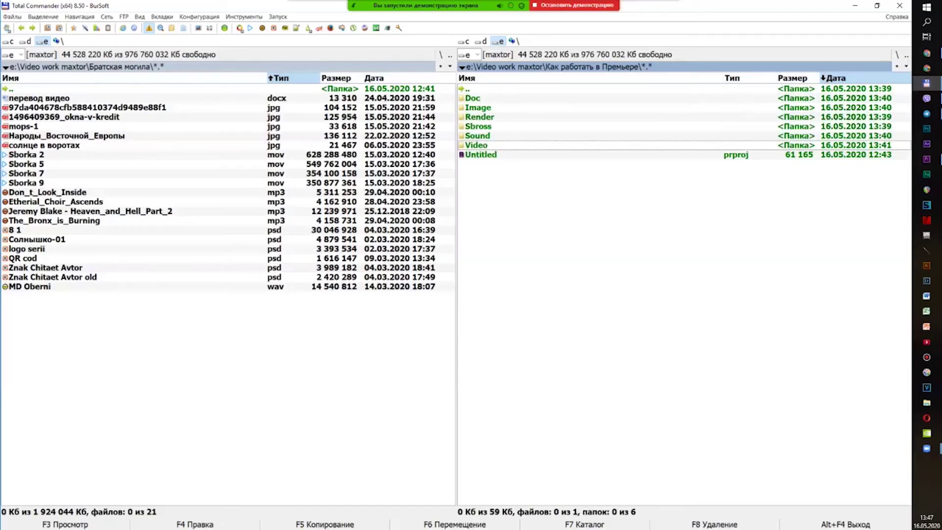
pyautogui.press('Up')
pyautogui.press('Return')
pyautogui.press('Down')
pyautogui.press('Down')
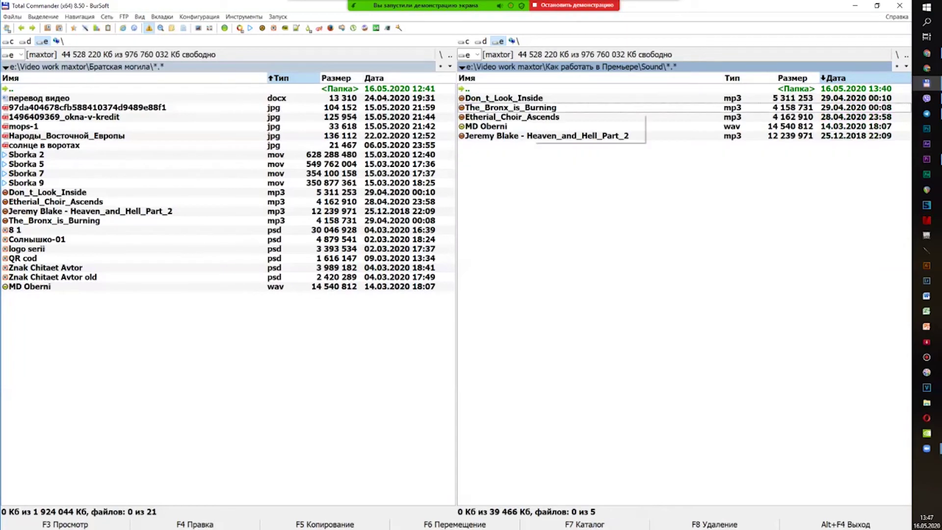
pyautogui.click(926, 159)
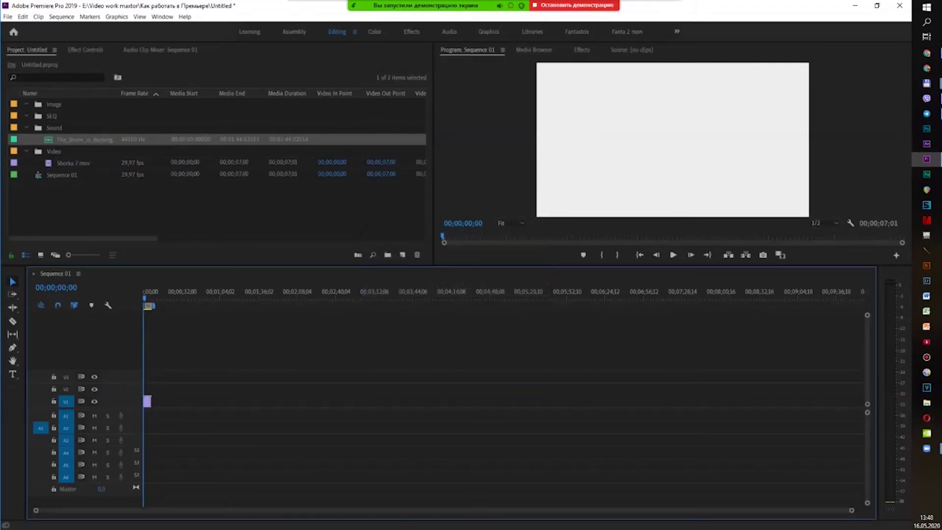
# - Place the Source Monitor directly after the Program Monitor and open The_Bronx_is_Burning.mp3 in it
pyautogui.moveTo(632, 50); pyautogui.dragTo(539, 50)
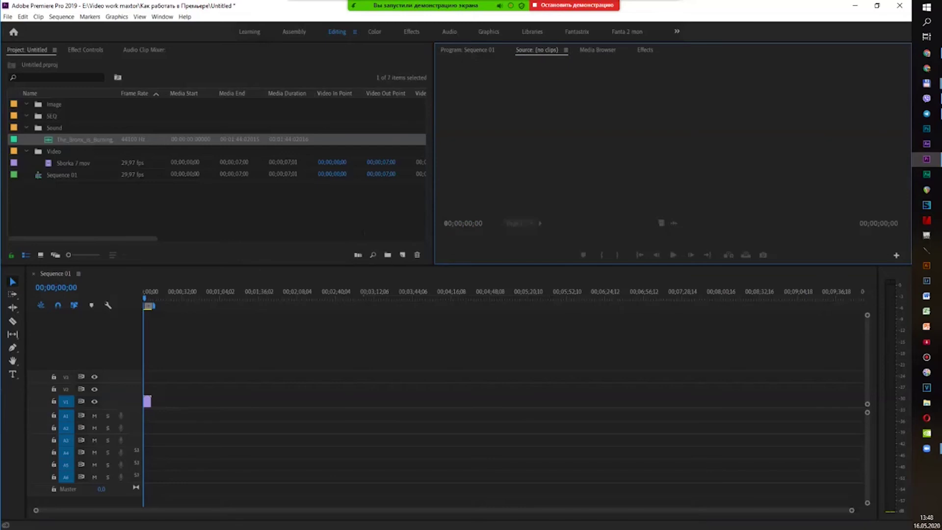
pyautogui.doubleClick(84, 139)
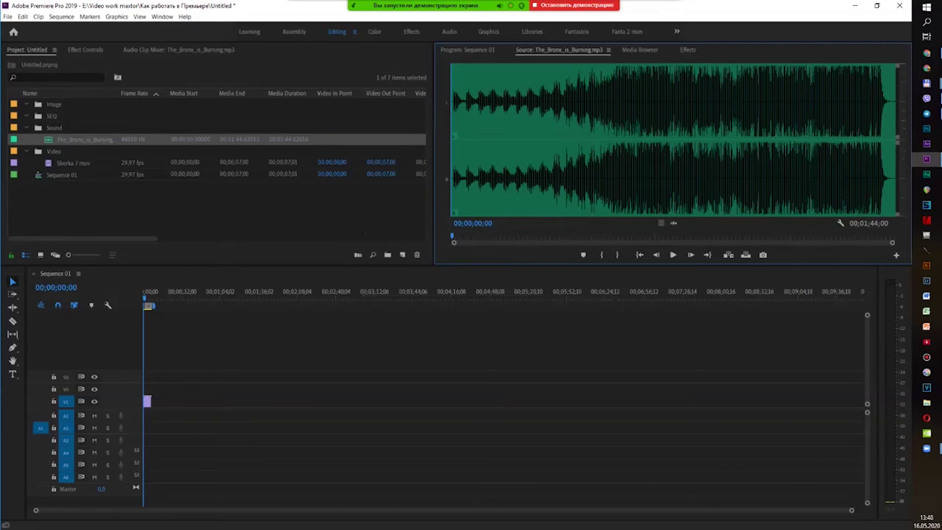
# - Mark an In point at 00;00;36;17 and an Out point at 00;00;54;10 on the music clip
pyautogui.moveTo(452, 236); pyautogui.dragTo(605, 236)
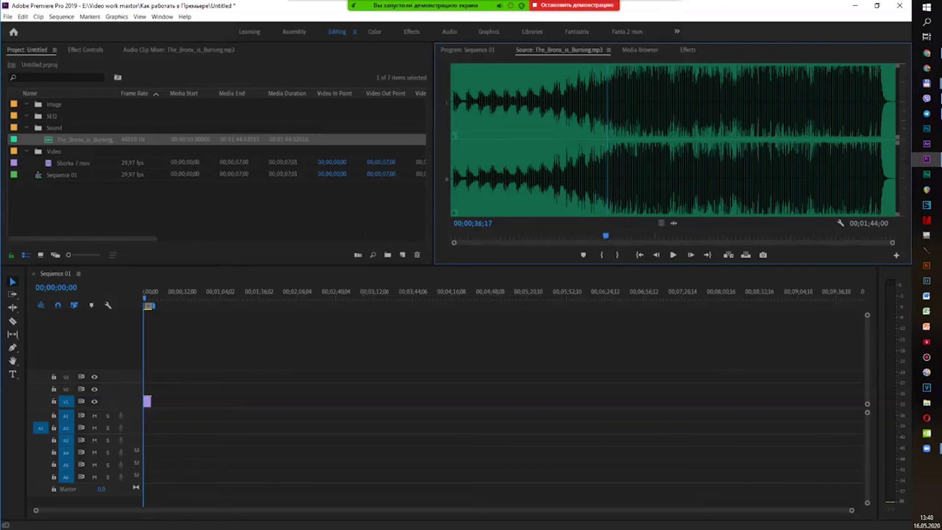
pyautogui.click(601, 254)
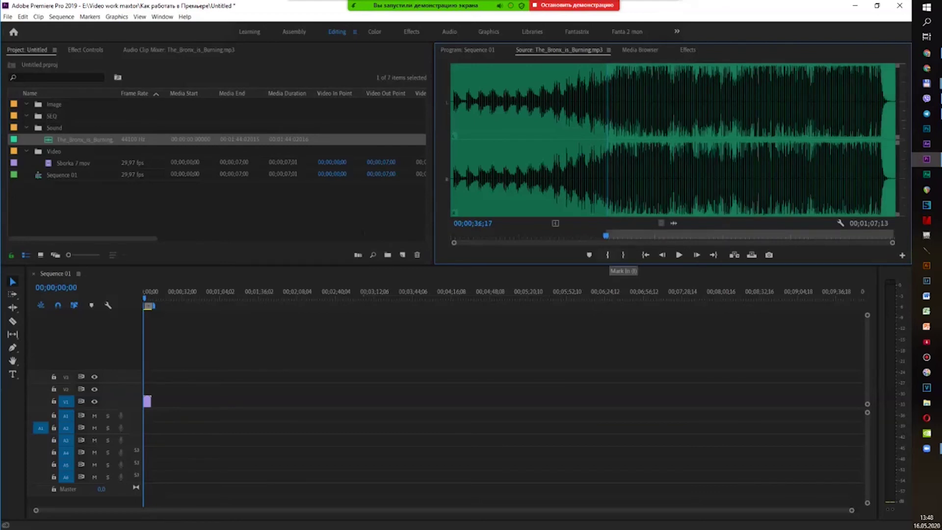
pyautogui.click(681, 236)
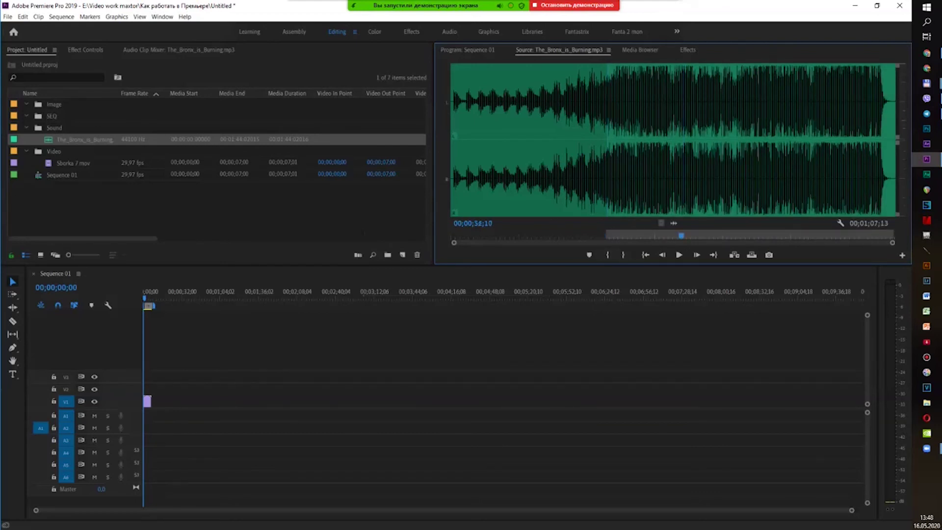
pyautogui.press('o')
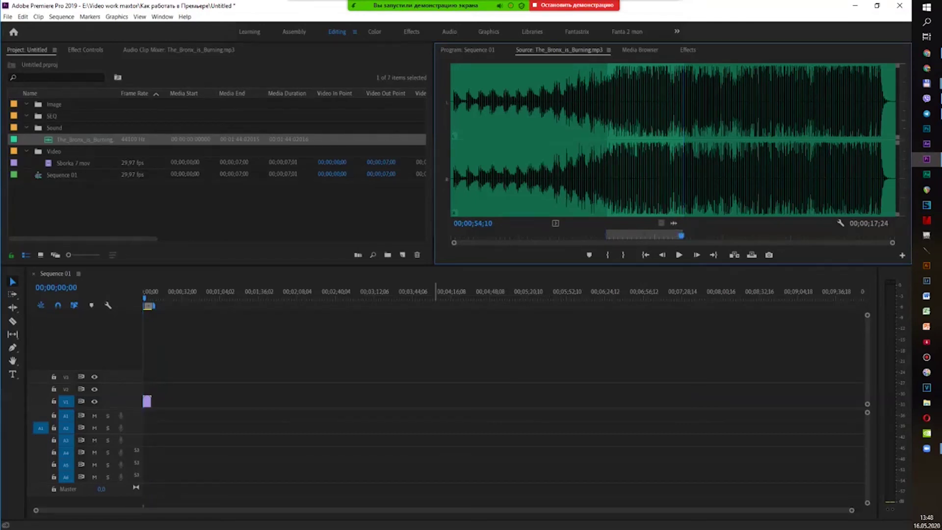
# - Add the marked music excerpt to the timeline and position it at the start of track A3
pyautogui.moveTo(205, 417); pyautogui.dragTo(176, 427)
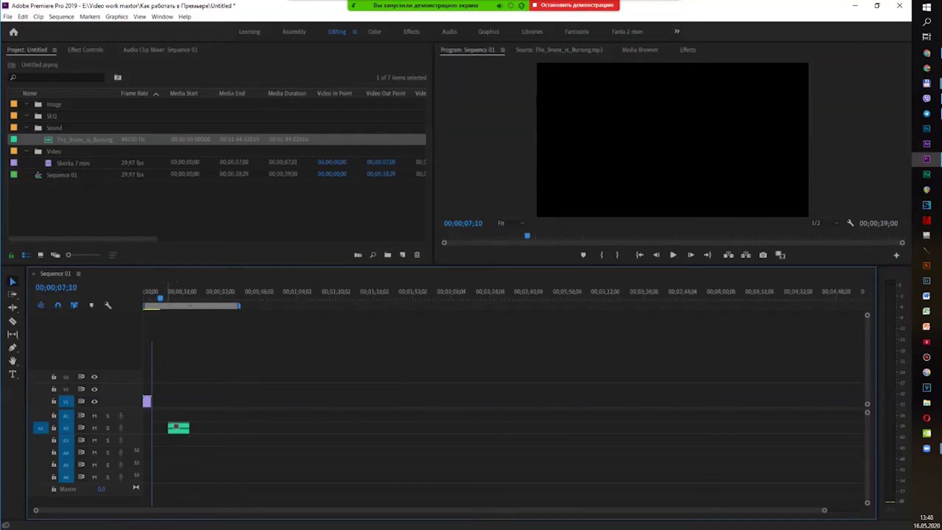
pyautogui.press('=')
pyautogui.moveTo(287, 428); pyautogui.dragTo(186, 440)
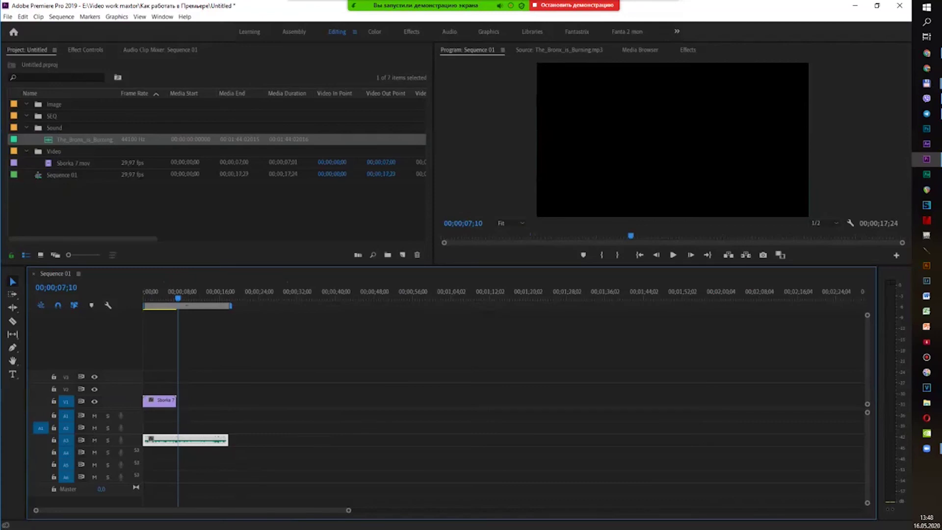
# - Open Sborka 7.mov in the Source Monitor and mark an In point at 00;00;02;29 and an Out point at 00;00;05;15
pyautogui.click(73, 163)
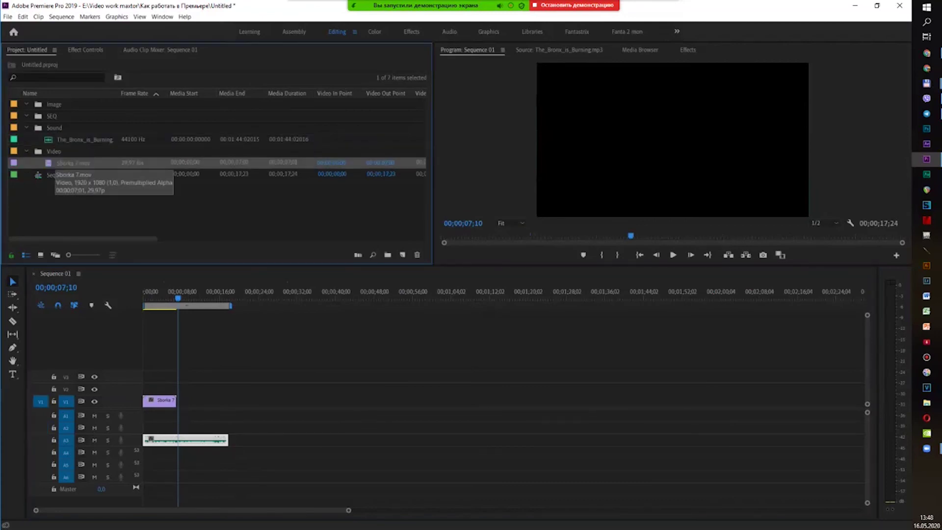
pyautogui.doubleClick(73, 163)
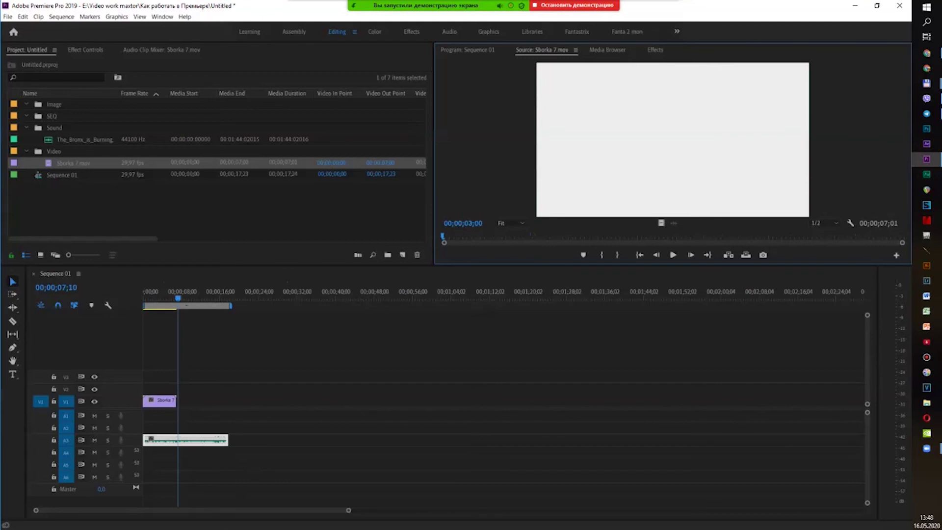
pyautogui.moveTo(443, 236); pyautogui.dragTo(697, 236)
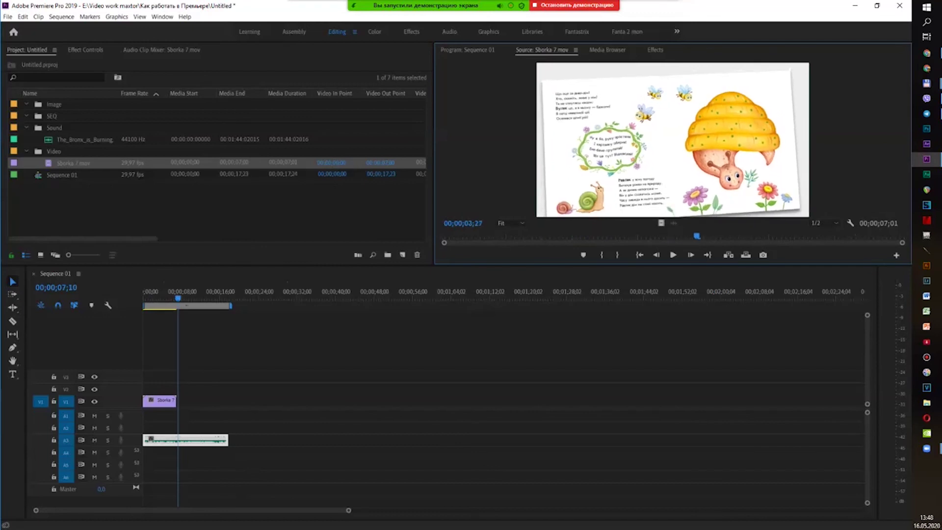
pyautogui.press('i')
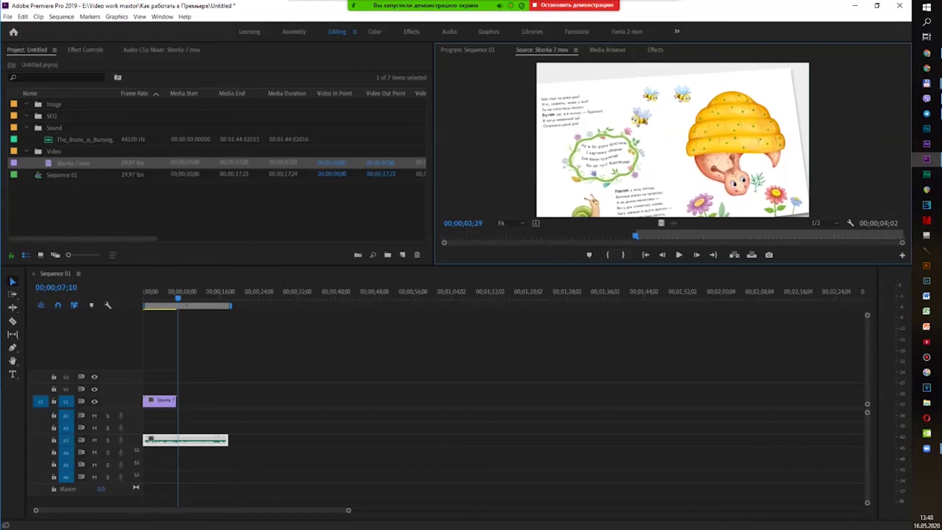
pyautogui.press('space')
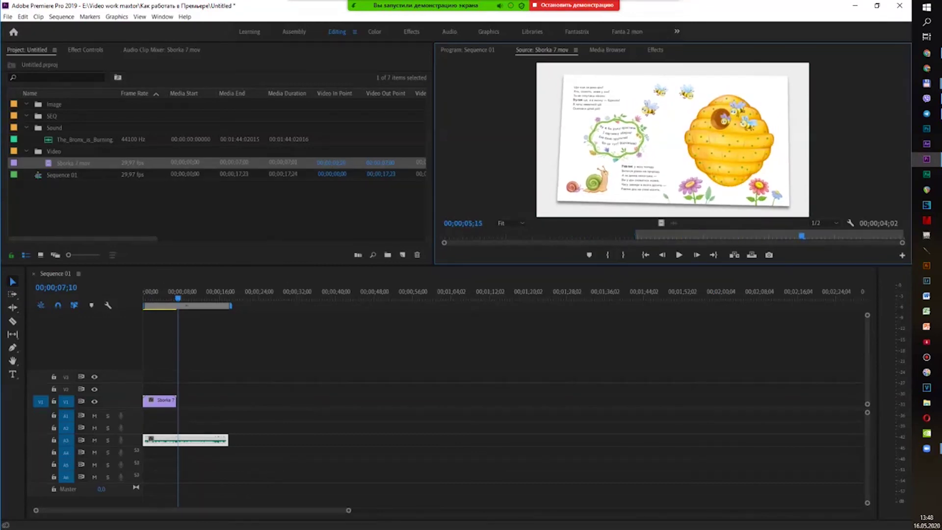
pyautogui.press('o')
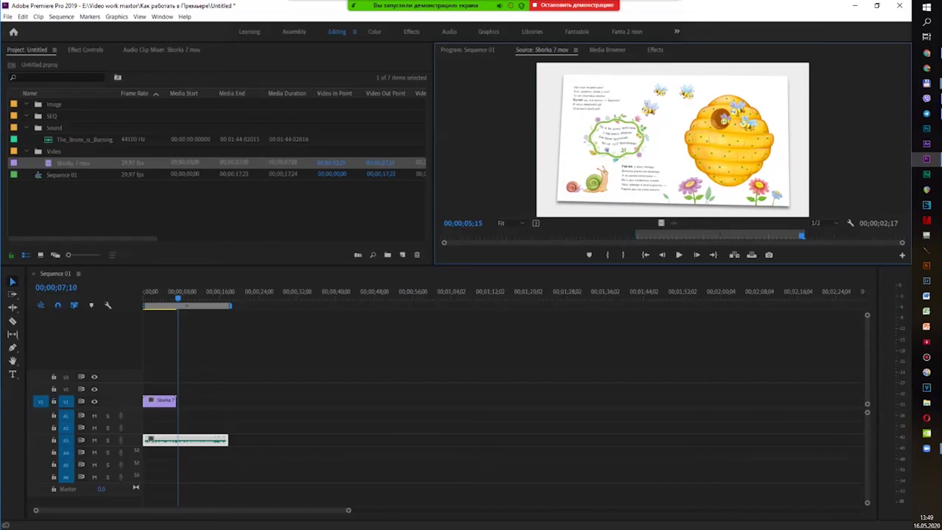
# - Add the marked video excerpt to track V1 just after the first clip, and place the playhead at 00;00;02;20
pyautogui.moveTo(661, 223); pyautogui.dragTo(250, 401)
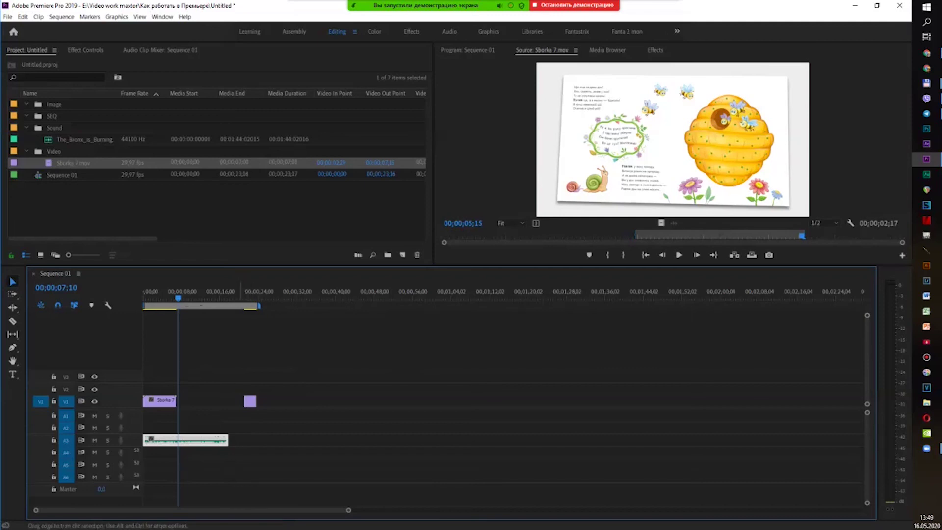
pyautogui.moveTo(252, 401); pyautogui.dragTo(181, 401)
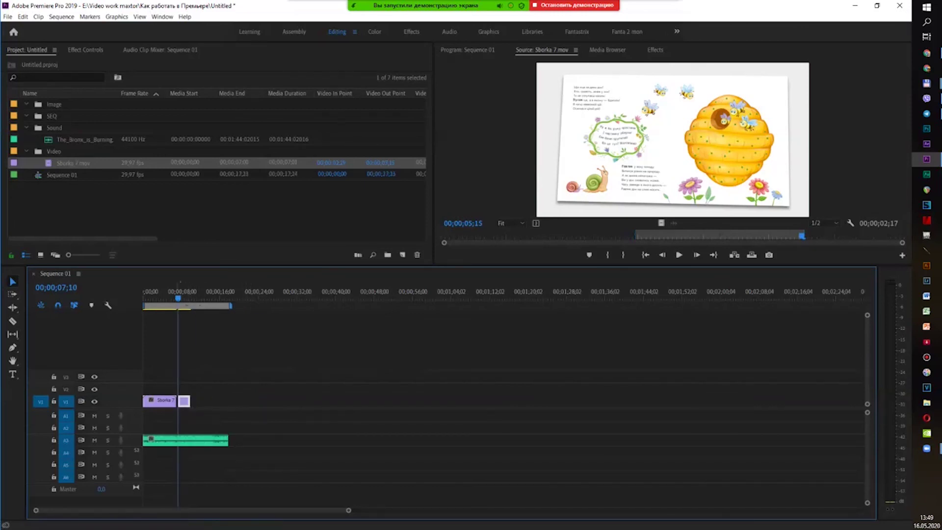
pyautogui.click(156, 293)
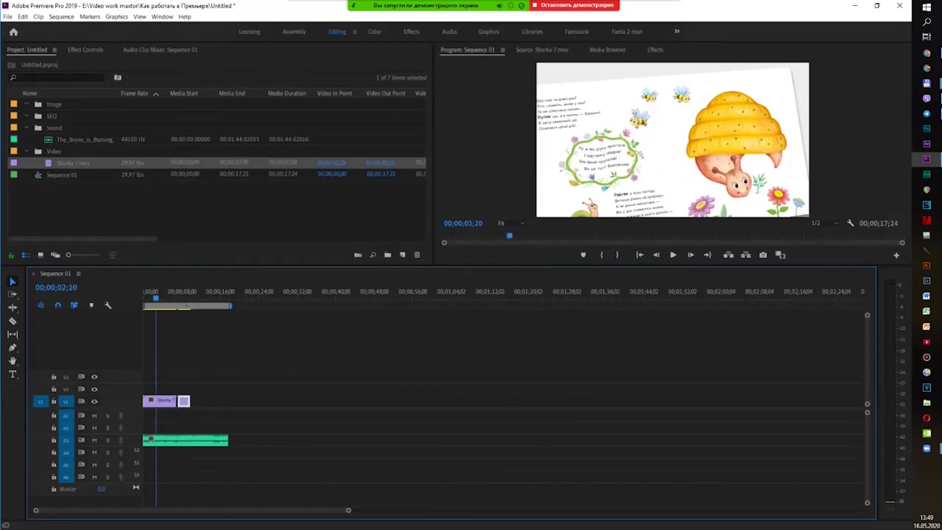
pyautogui.press('=')
pyautogui.press('=')
pyautogui.press('=')
pyautogui.press('=')
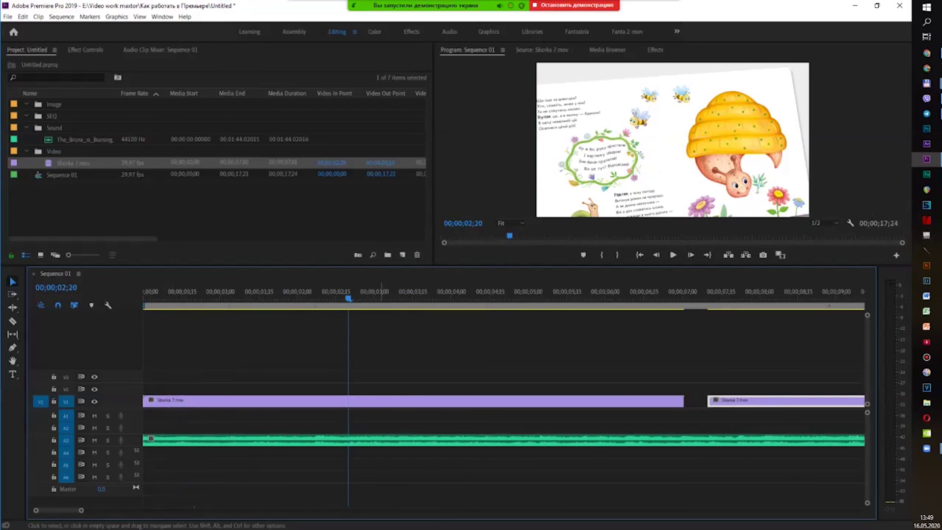
pyautogui.press('-')
pyautogui.press('-')
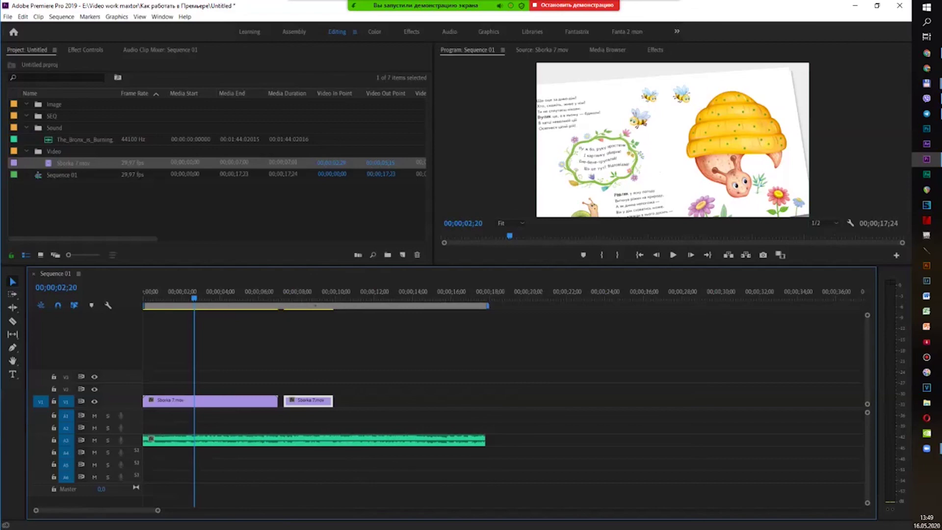
# - Enlarge the upper panels slightly and expand track V1 so its clips show thumbnails
pyautogui.moveTo(411, 266)
pyautogui.mouseDown()
pyautogui.moveTo(412, 161)
pyautogui.moveTo(411, 403)
pyautogui.moveTo(411, 254)
pyautogui.moveTo(411, 269)
pyautogui.mouseUp()
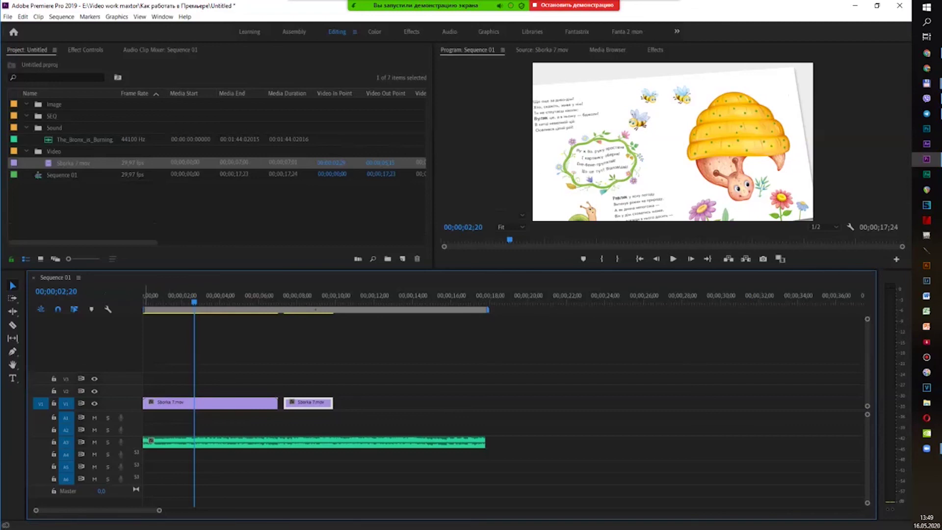
pyautogui.doubleClick(120, 403)
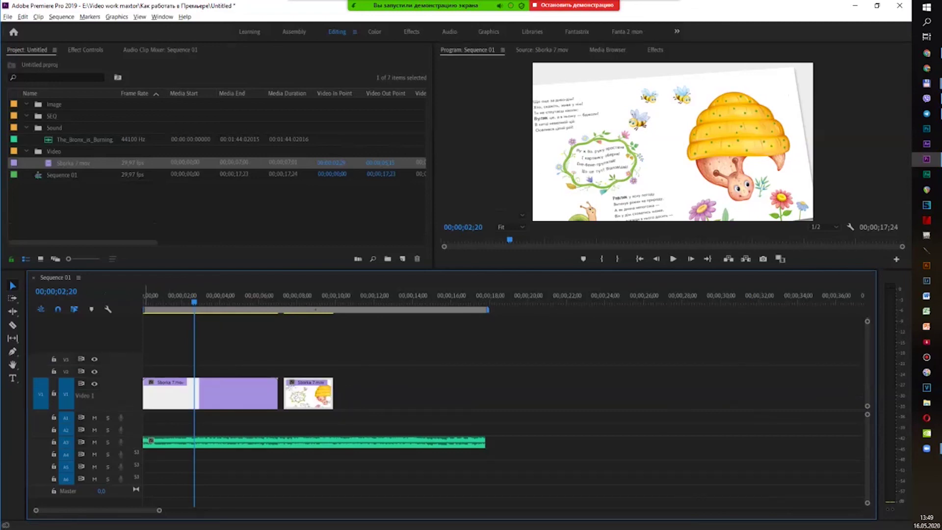
pyautogui.doubleClick(120, 403)
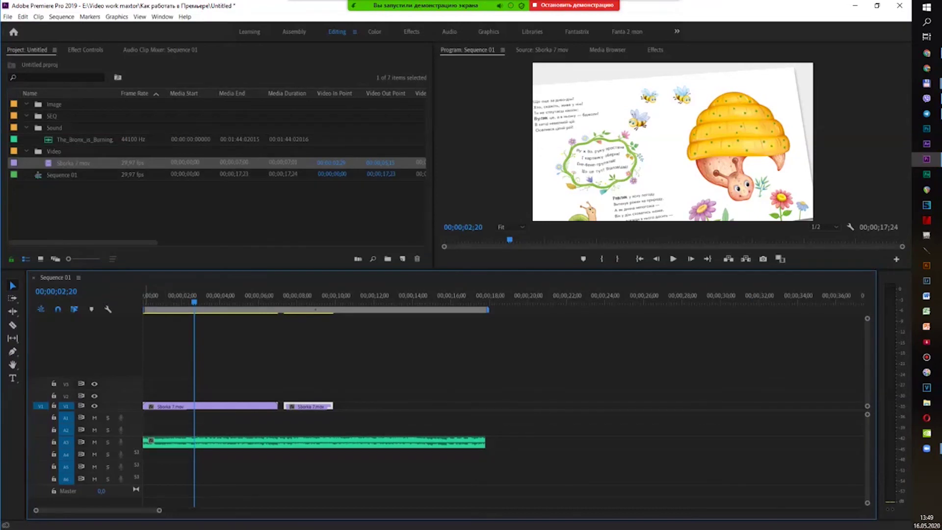
pyautogui.moveTo(120, 401)
pyautogui.mouseDown()
pyautogui.moveTo(120, 357)
pyautogui.moveTo(120, 399)
pyautogui.mouseUp()
pyautogui.doubleClick(119, 403)
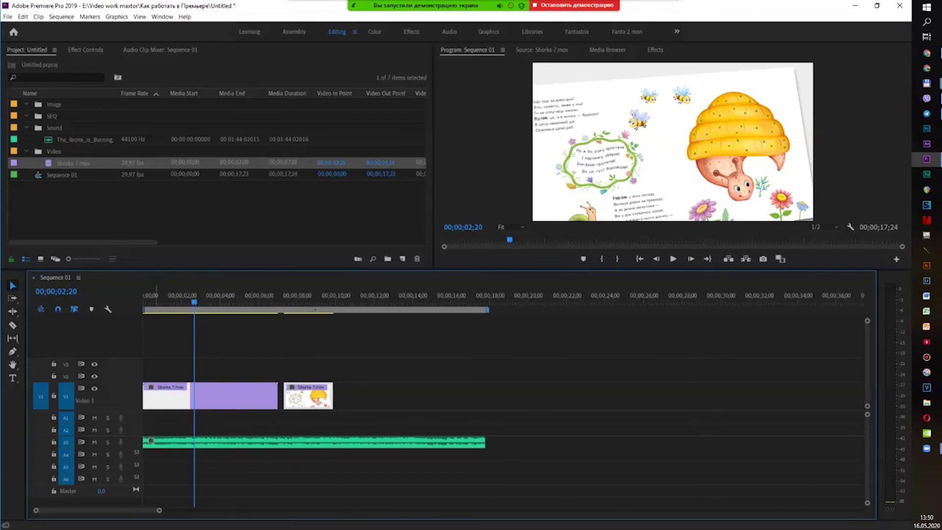
# - Set the timeline clips to Video Head and Tail Thumbnails and check them at different timeline scales
pyautogui.click(78, 277)
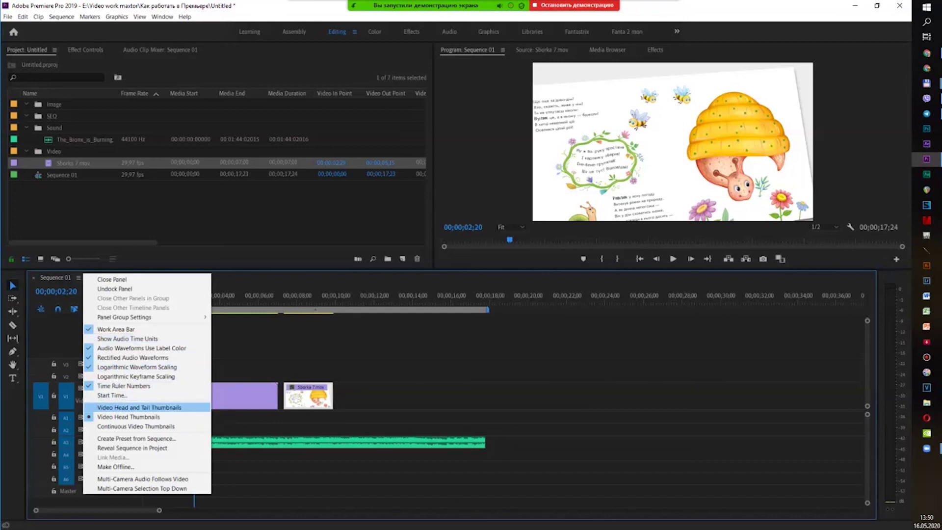
pyautogui.click(139, 407)
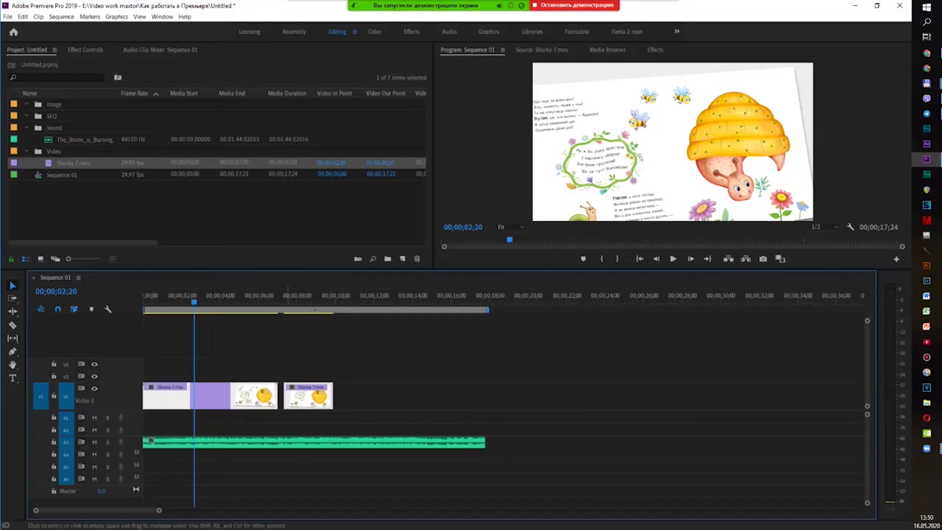
pyautogui.click(188, 300)
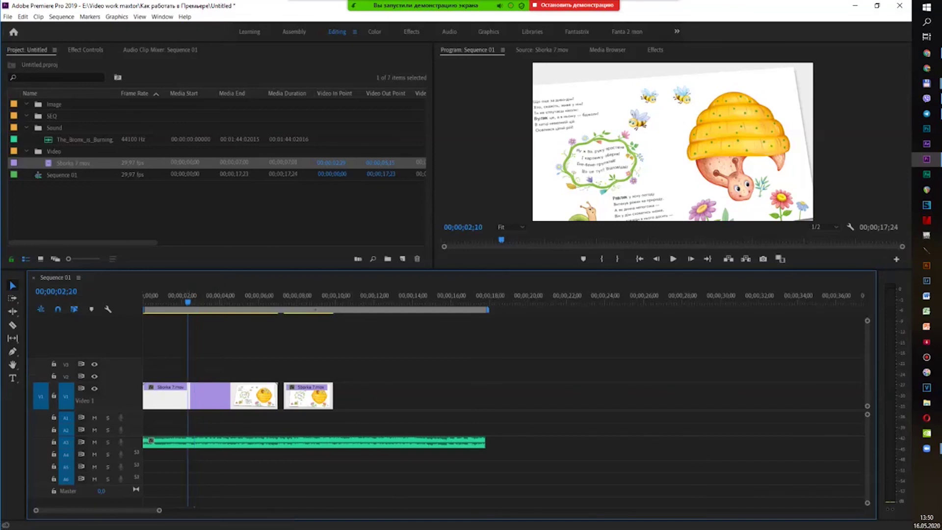
pyautogui.press('=')
pyautogui.press('=')
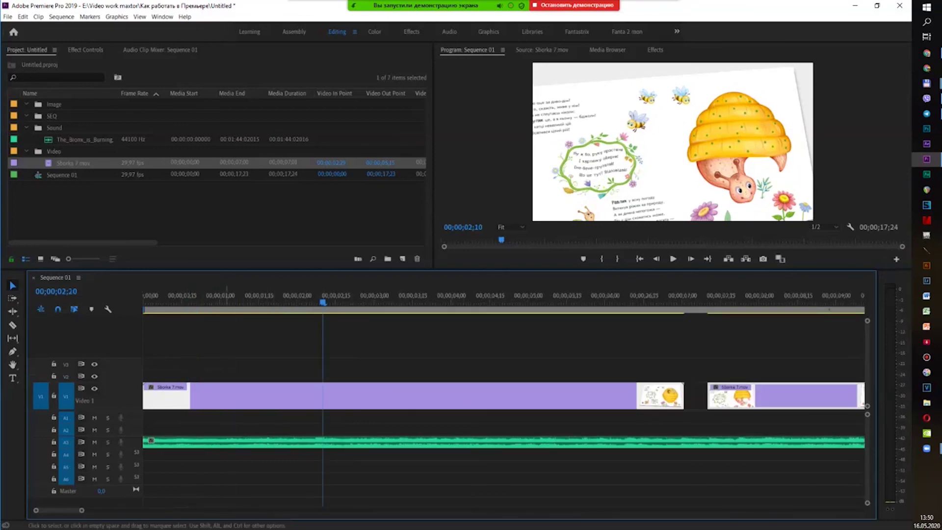
pyautogui.press('-')
pyautogui.press('=')
pyautogui.press('=')
pyautogui.press('-')
# - Set the timeline clips to Continuous Video Thumbnails and move the playhead to 00;00;04;11
pyautogui.click(78, 278)
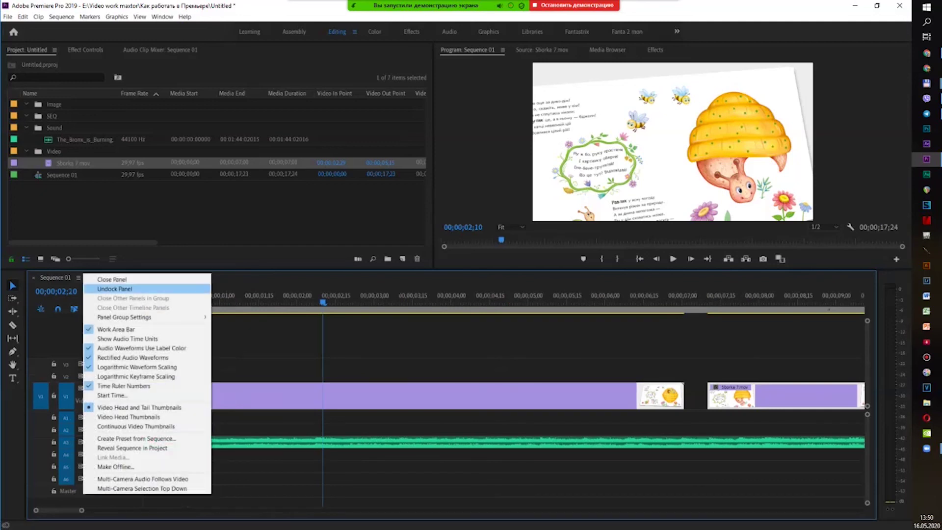
pyautogui.click(136, 425)
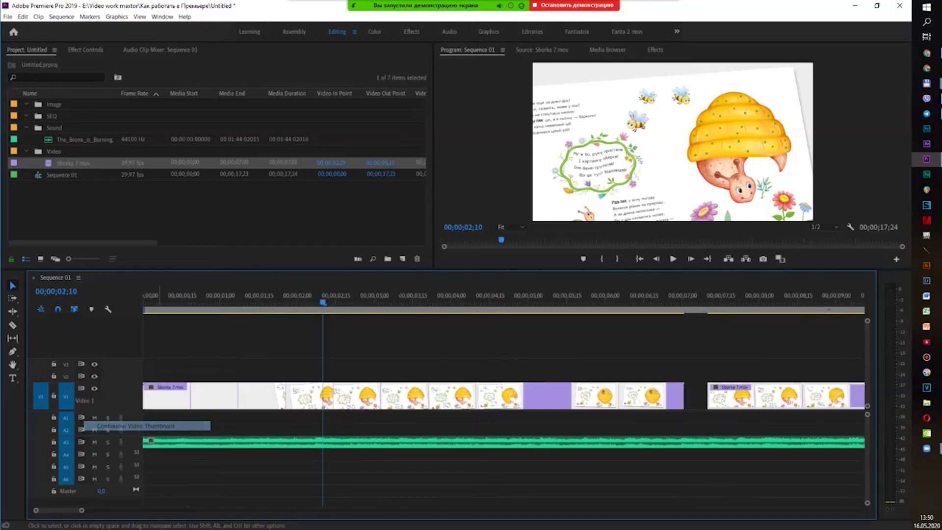
pyautogui.moveTo(323, 303); pyautogui.dragTo(479, 303)
pyautogui.press('-')
pyautogui.press('-')
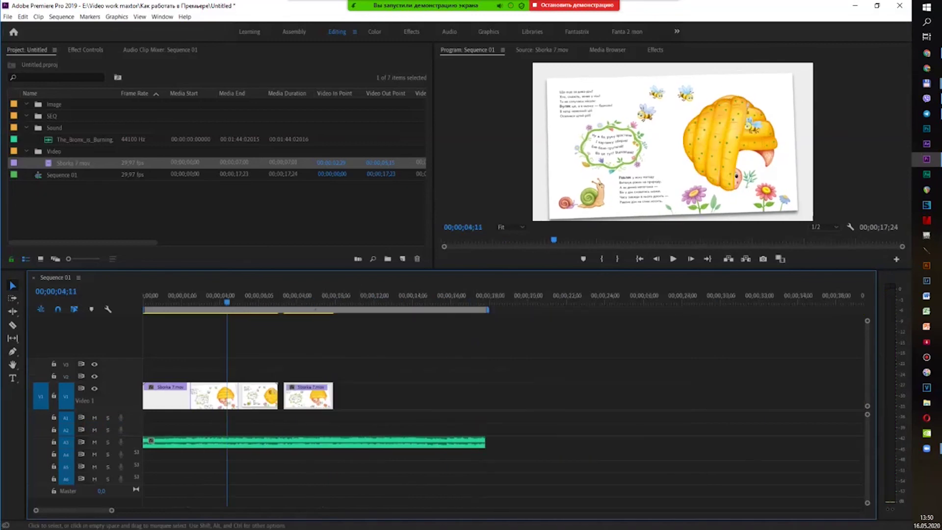
pyautogui.press('=')
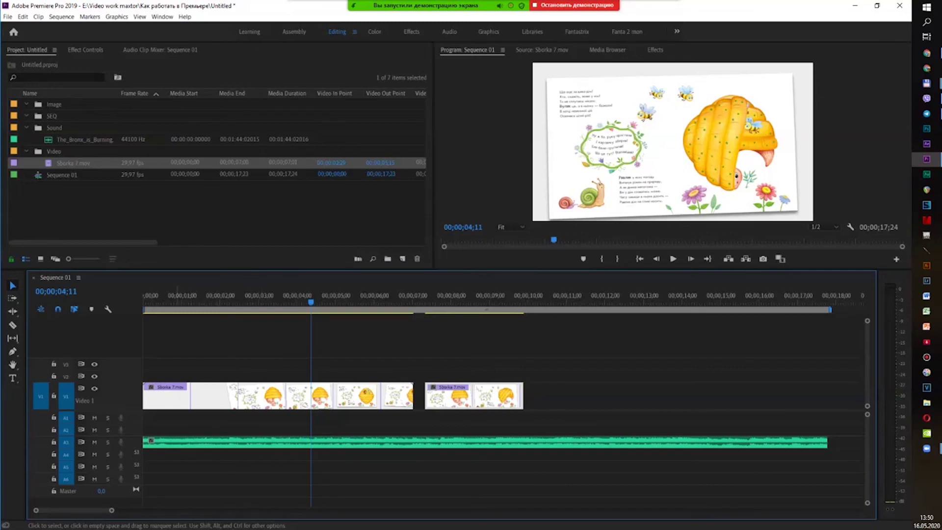
# - Increase the height of audio track A3 so the music waveform is displayed larger
pyautogui.moveTo(93, 449); pyautogui.dragTo(93, 468)
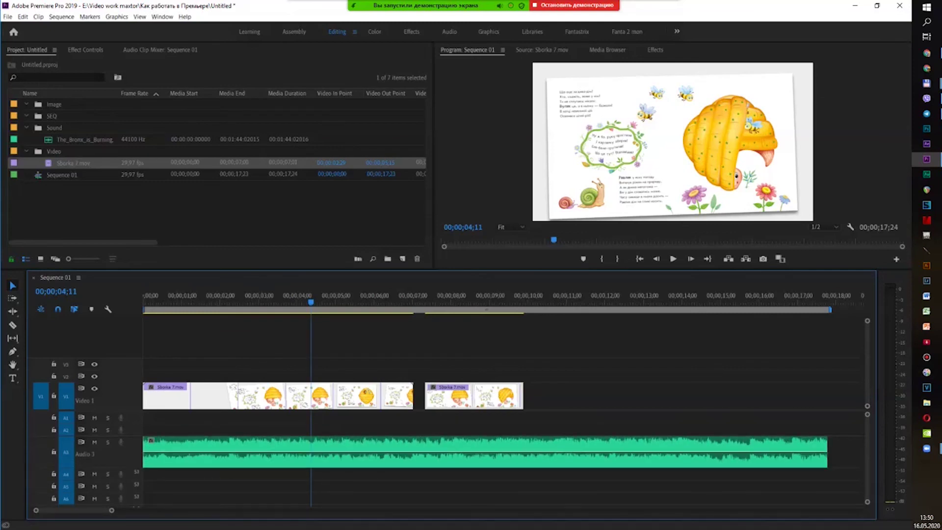
pyautogui.scroll(-3, 491, 393)
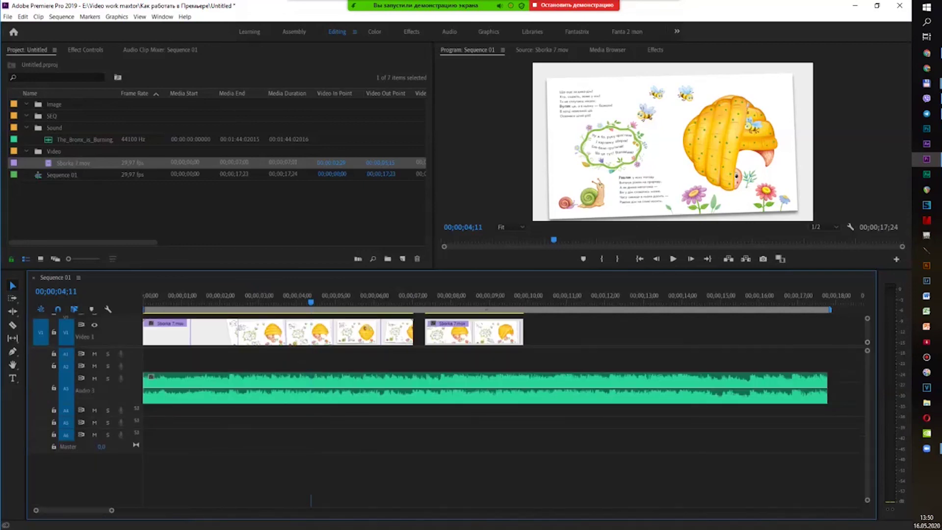
pyautogui.scroll(3, 491, 393)
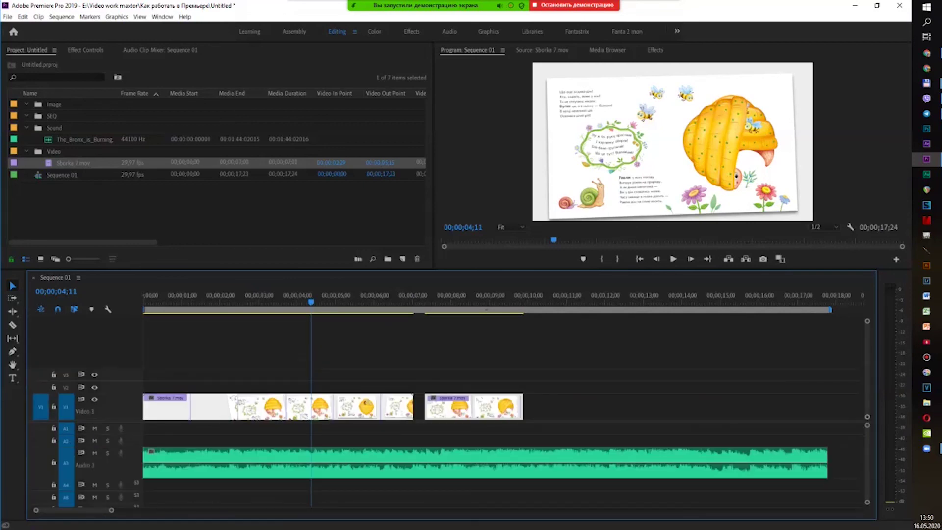
pyautogui.scroll(-2, 491, 392)
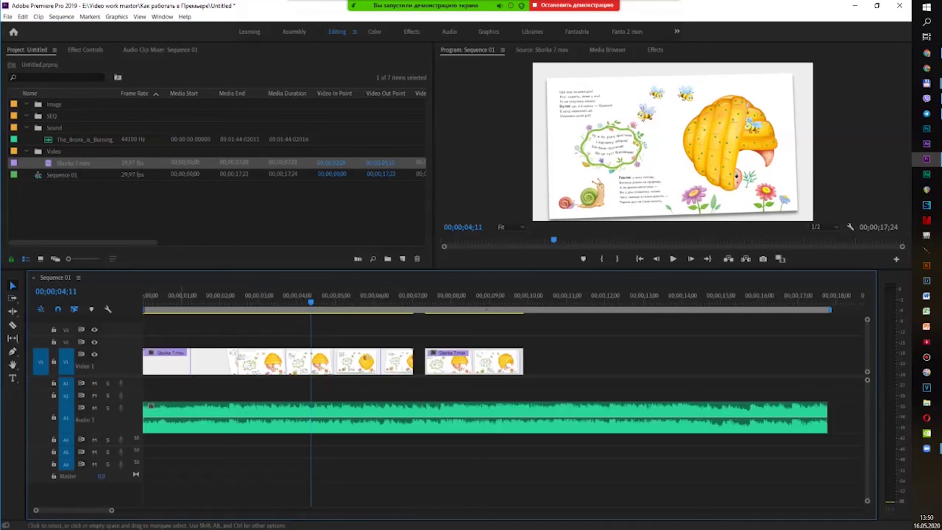
# - Reduce audio track A3 to a medium height and make video track V1 slightly shorter
pyautogui.scroll(-5, 198, 417)
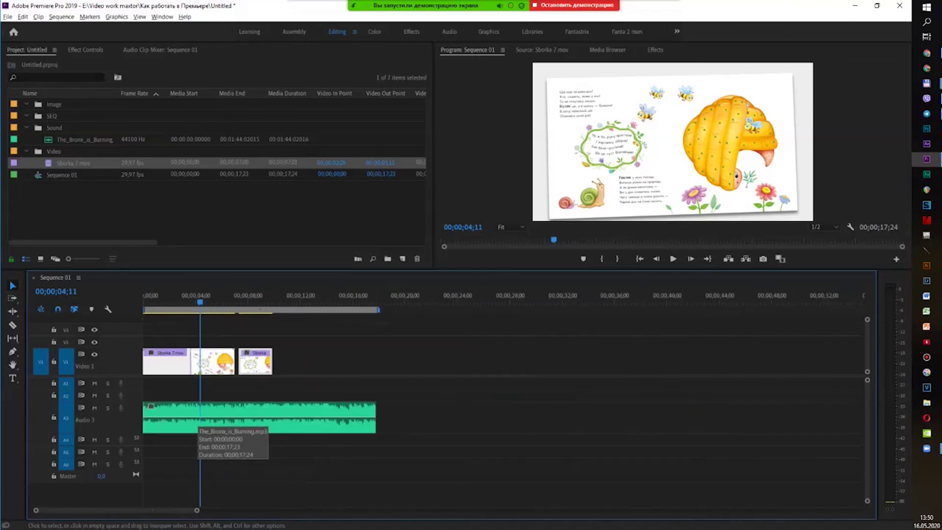
pyautogui.hscroll(1, 198, 417)
pyautogui.scroll(-3, 196, 427)
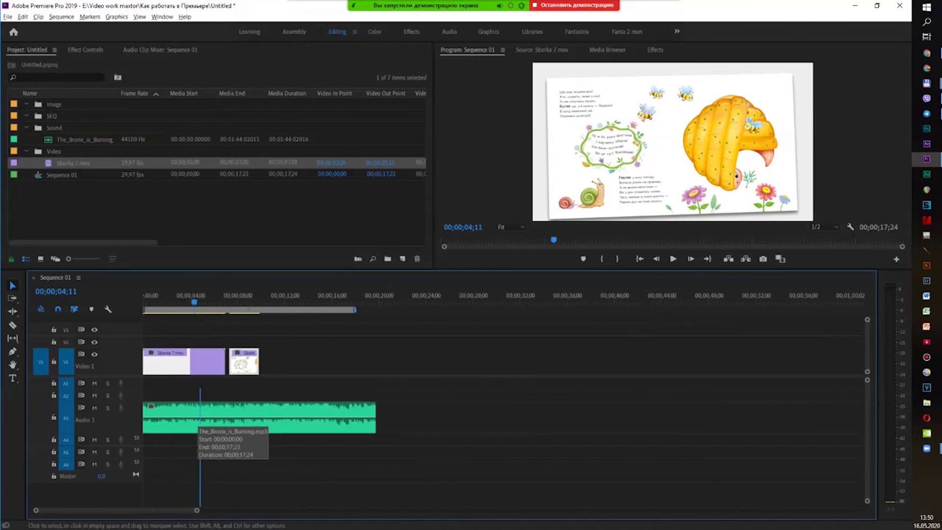
pyautogui.scroll(-4, 198, 420)
pyautogui.scroll(10, 197, 420)
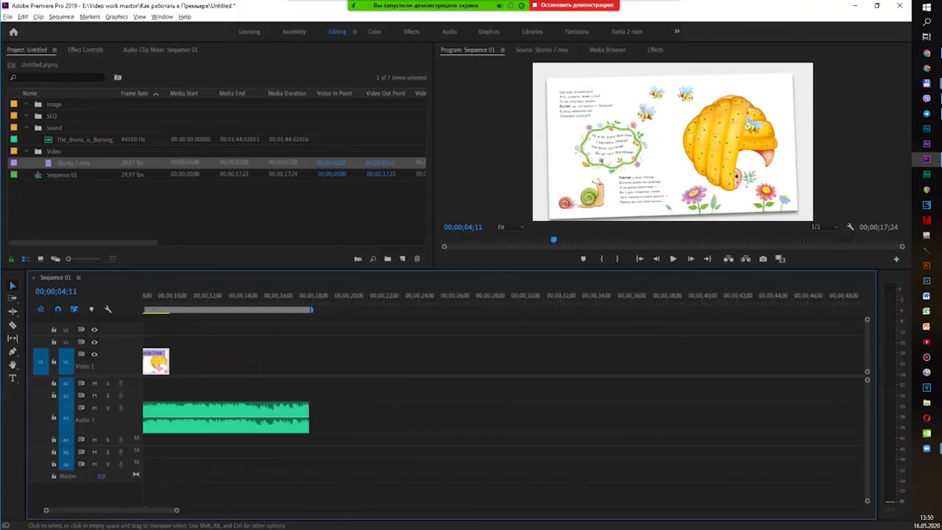
pyautogui.scroll(-4, 197, 427)
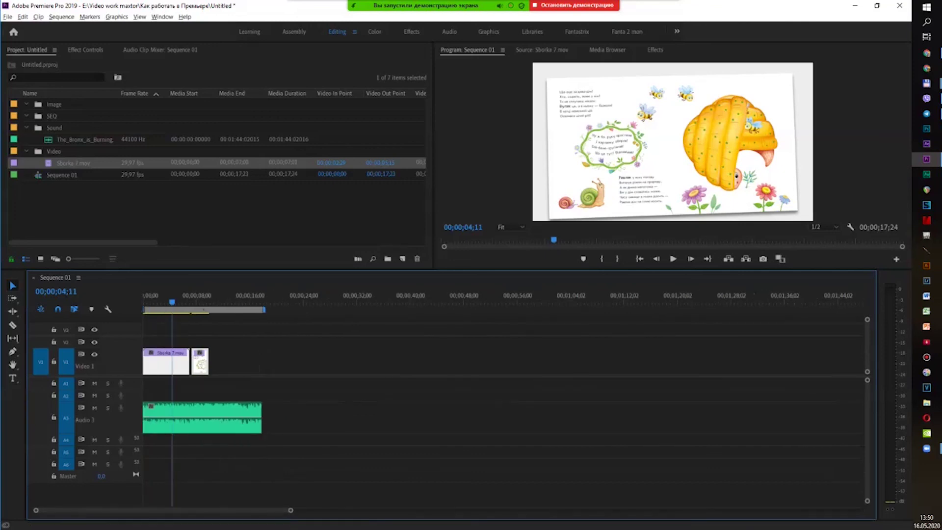
pyautogui.scroll(-3, 93, 414)
pyautogui.scroll(4, 94, 420)
pyautogui.scroll(-3, 94, 419)
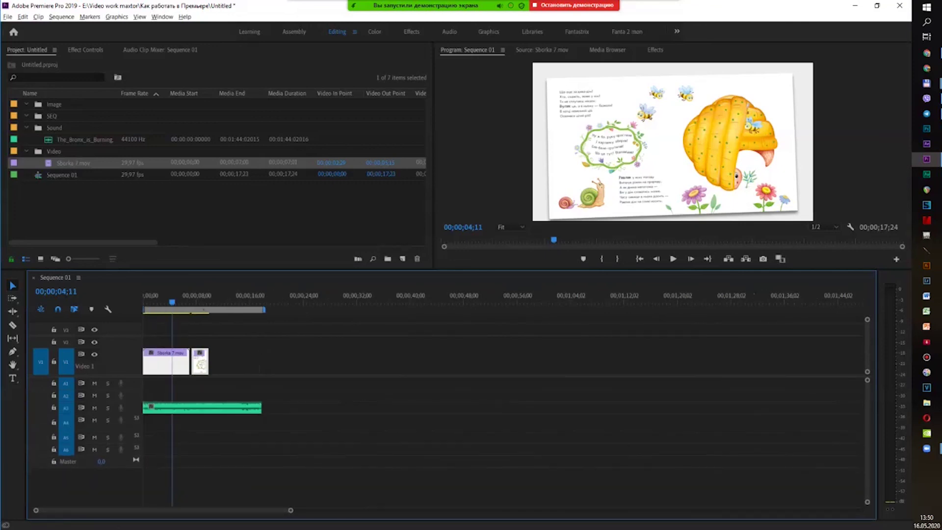
pyautogui.scroll(3, 93, 408)
pyautogui.scroll(-2, 93, 410)
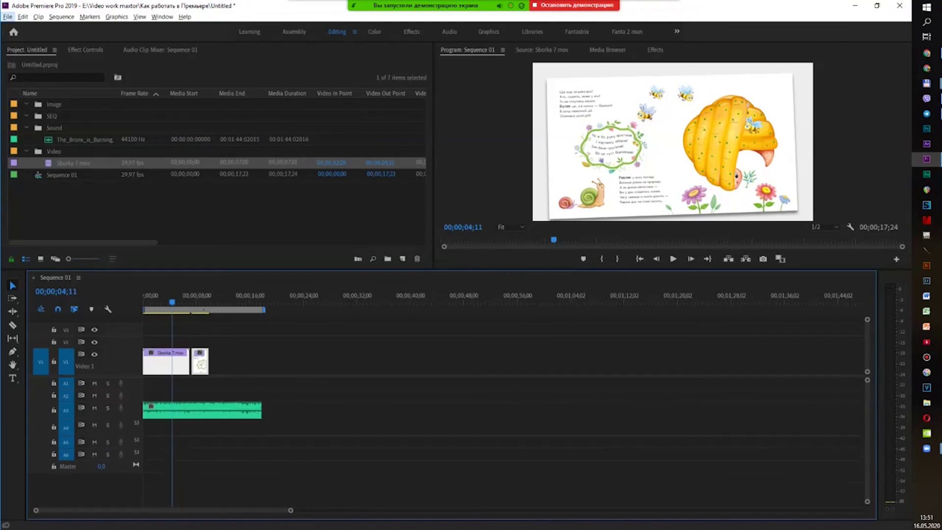
pyautogui.scroll(-1, 93, 363)
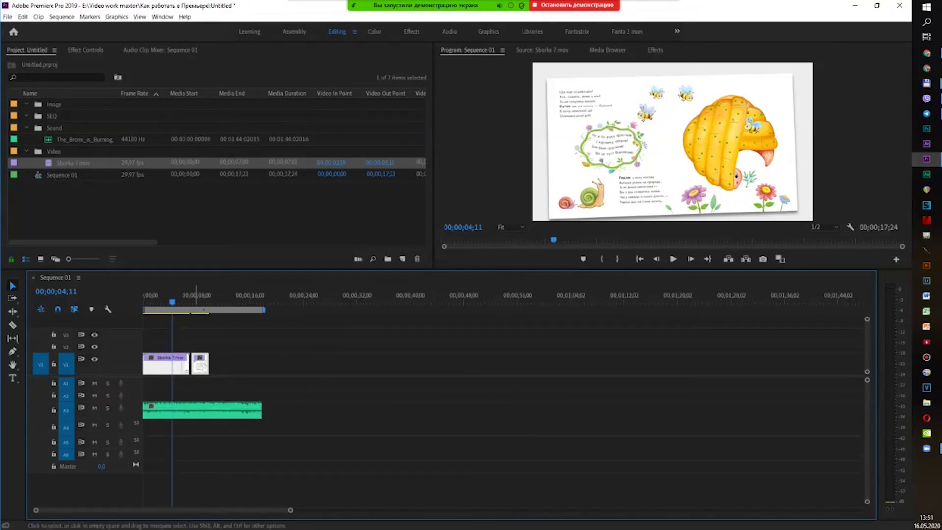